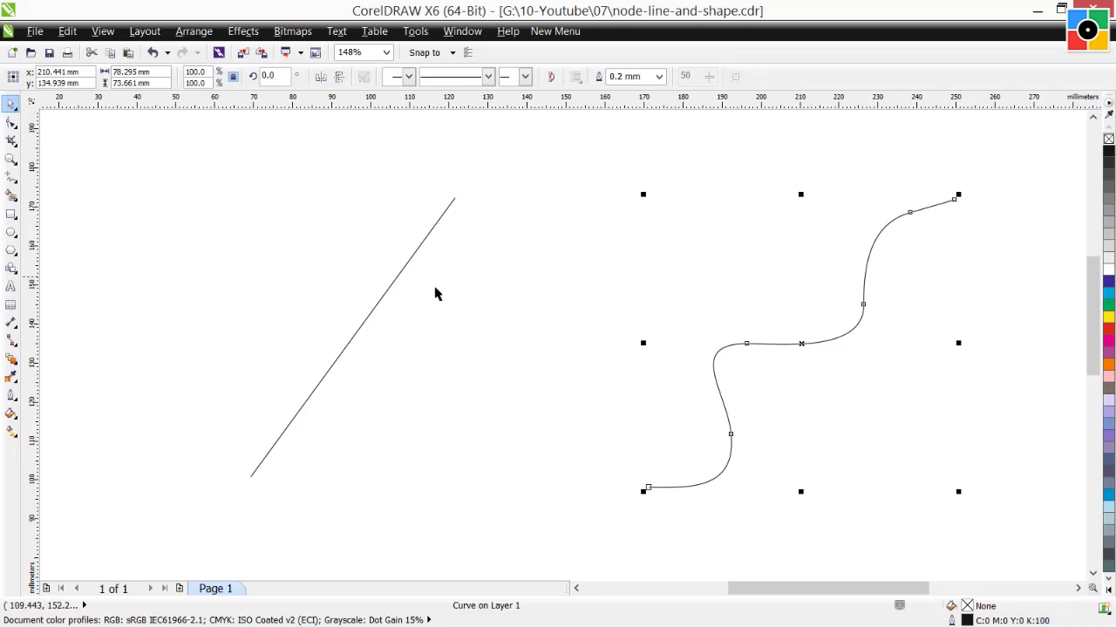
# Select the straight line and the wavy curve in turn to examine the nodes along each path
pyautogui.click(526, 334)
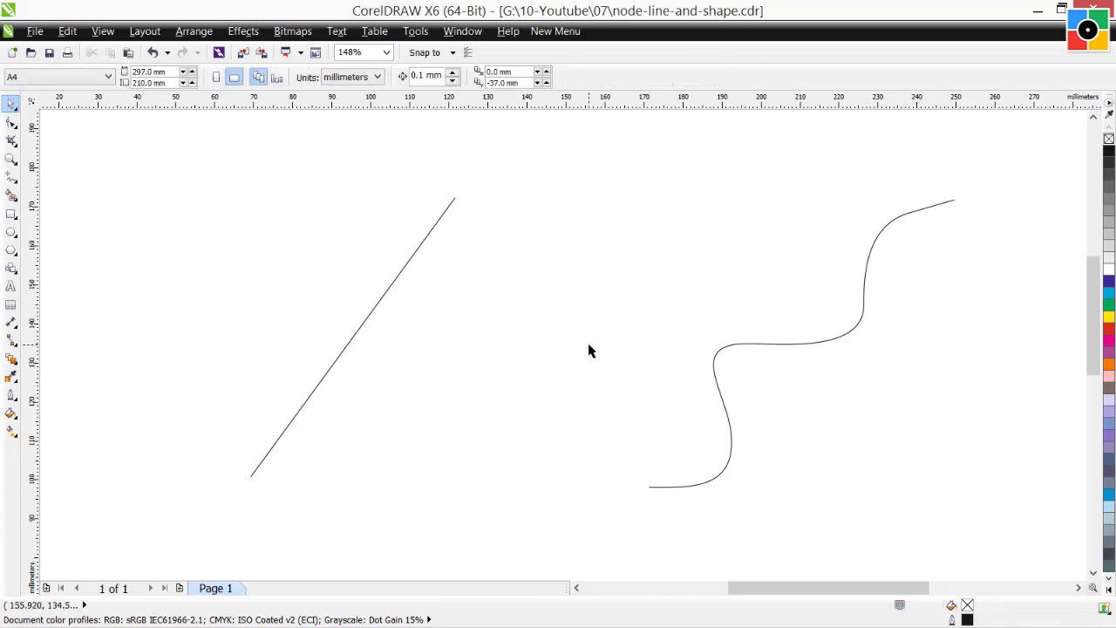
pyautogui.click(418, 253)
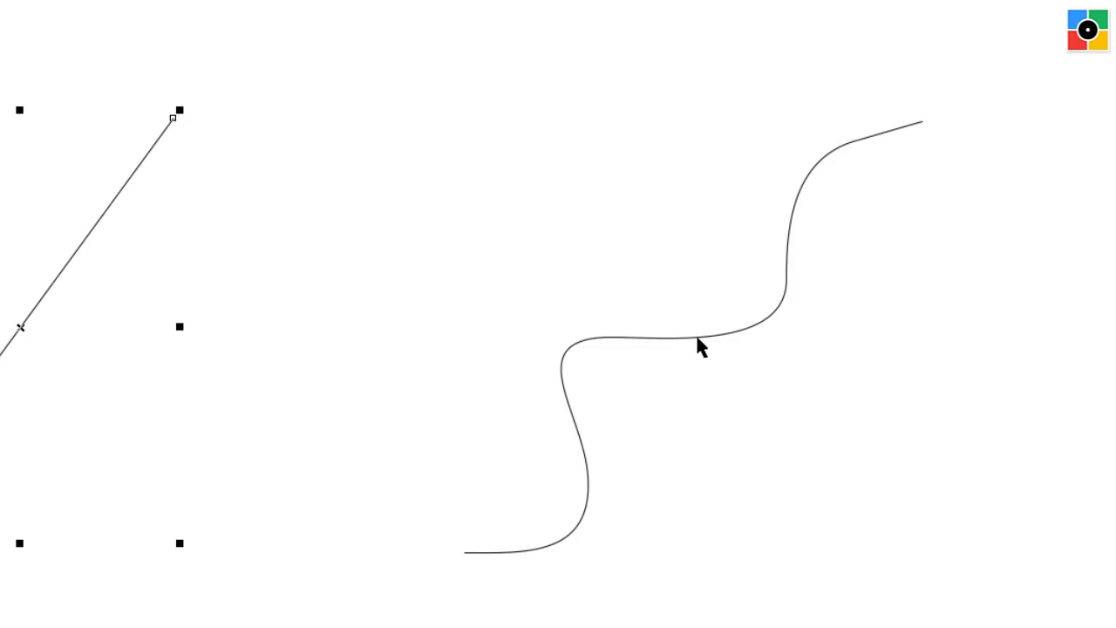
pyautogui.click(697, 339)
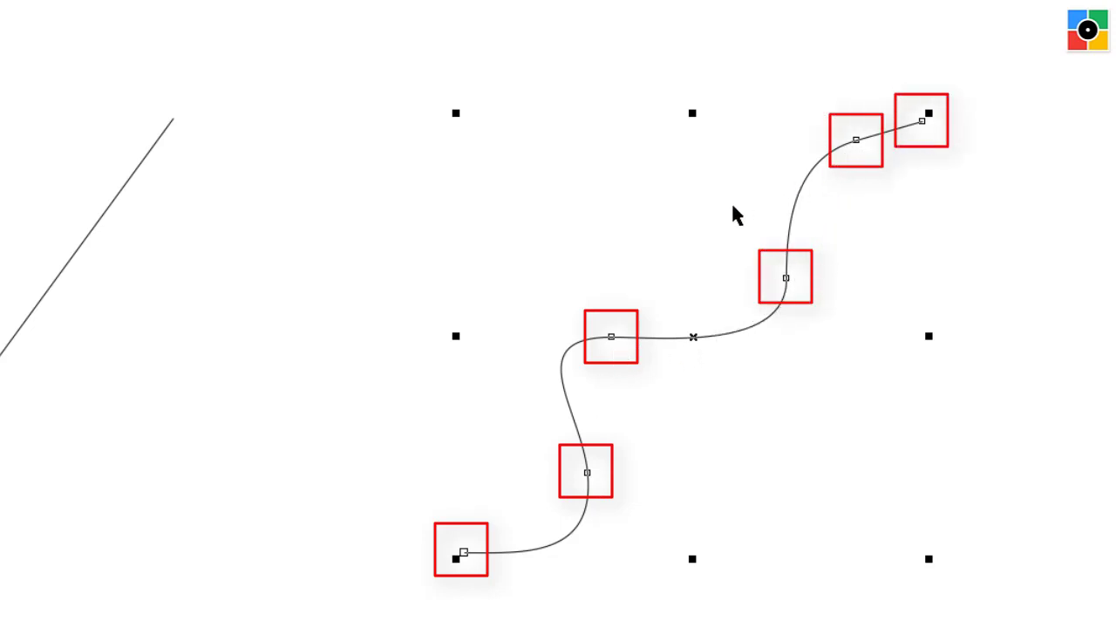
pyautogui.click(297, 325)
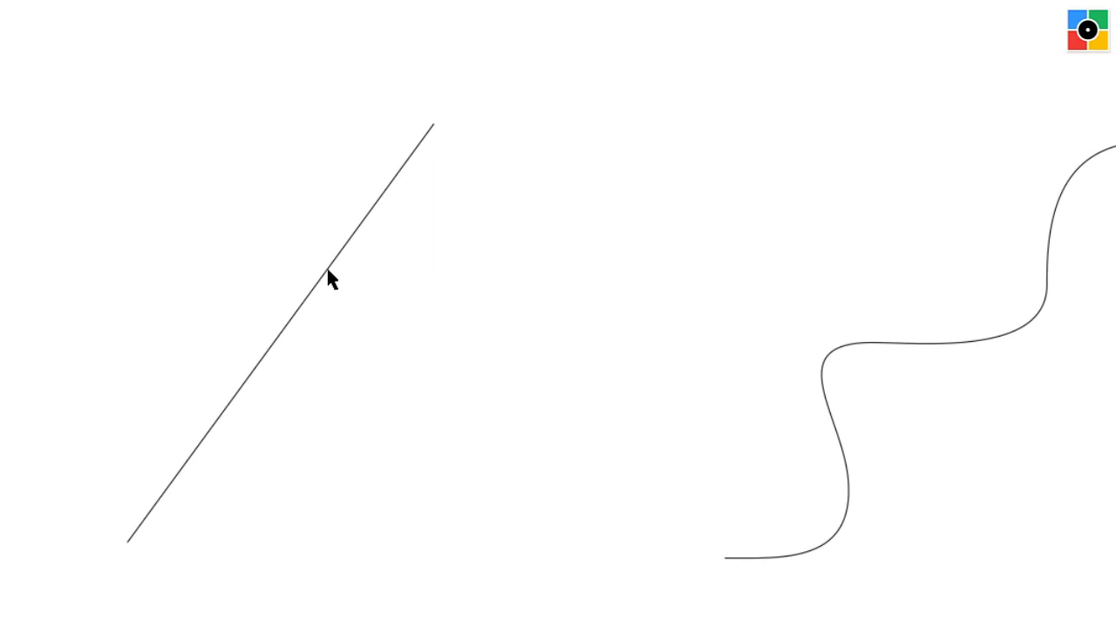
# Extend the straight line from its lower end with Freehand segments through three new corners to its upper end, closing a shape about 74 by 85 mm
pyautogui.click(327, 272)
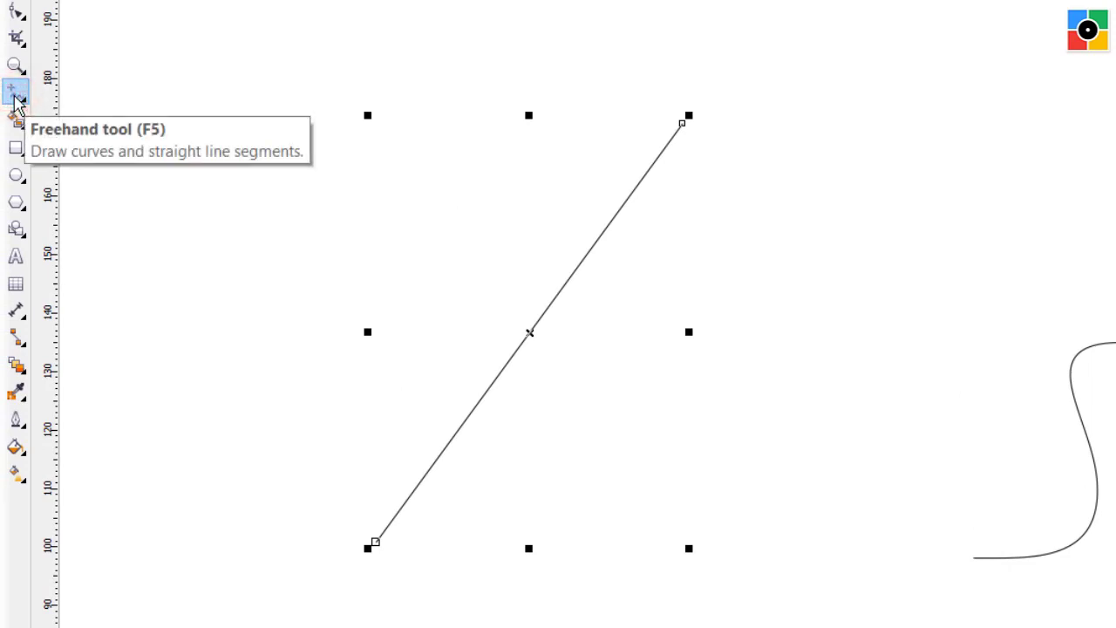
pyautogui.click(15, 94)
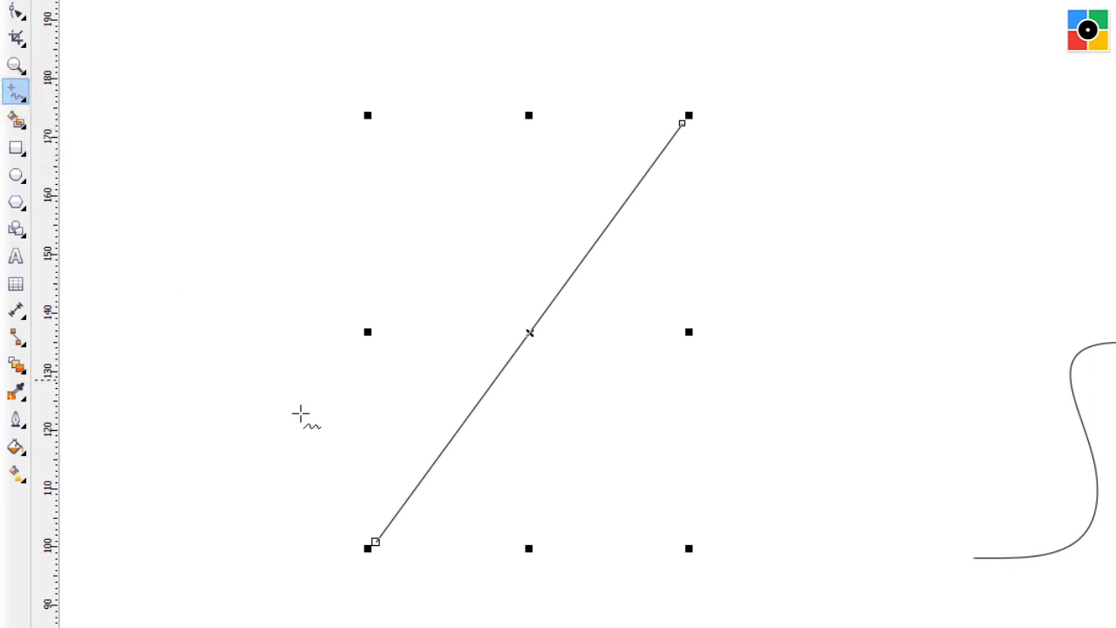
pyautogui.click(375, 542)
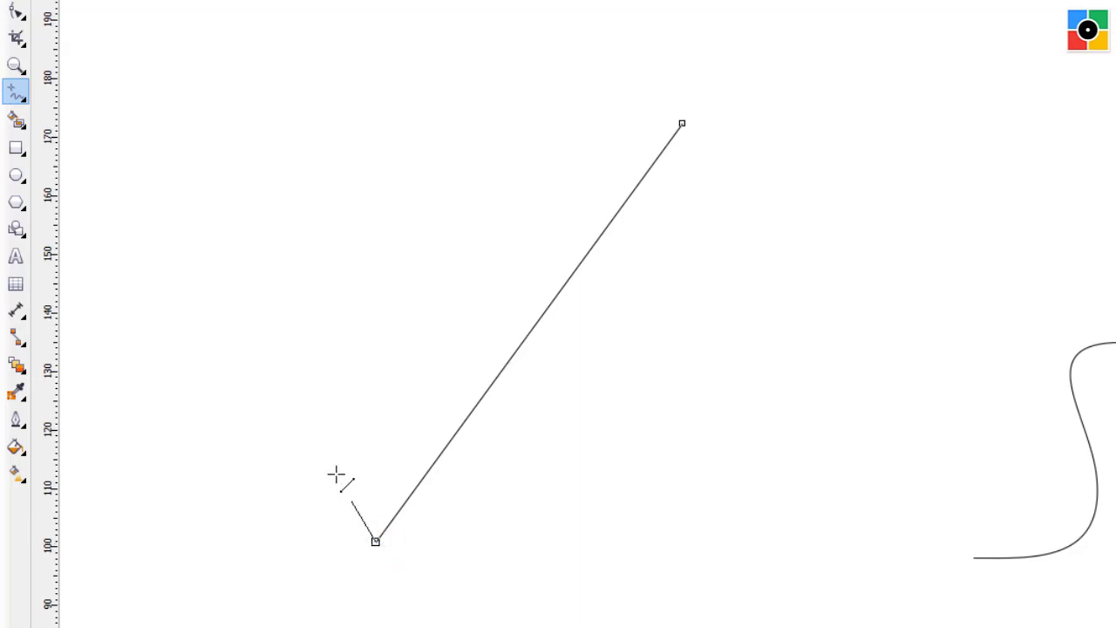
pyautogui.click(249, 272)
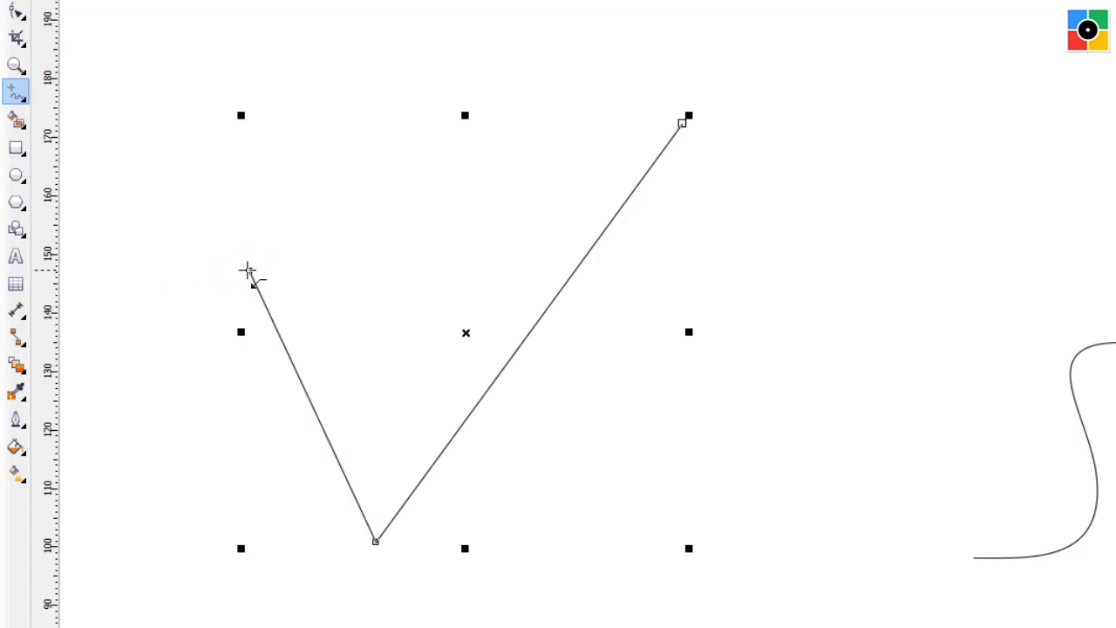
pyautogui.click(248, 272)
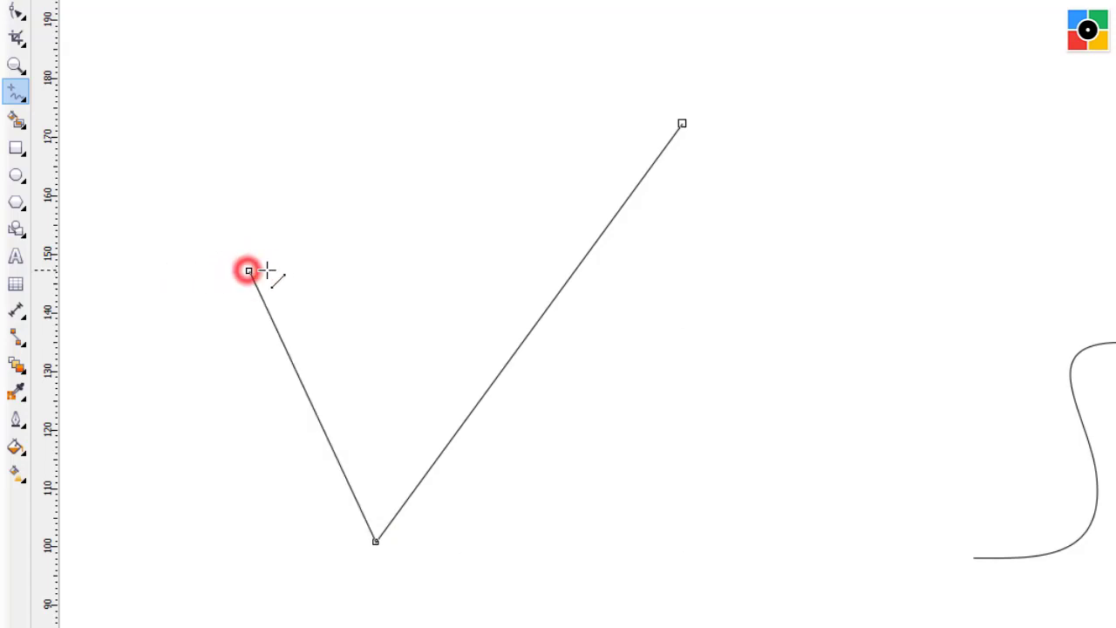
pyautogui.click(488, 237)
pyautogui.click(489, 238)
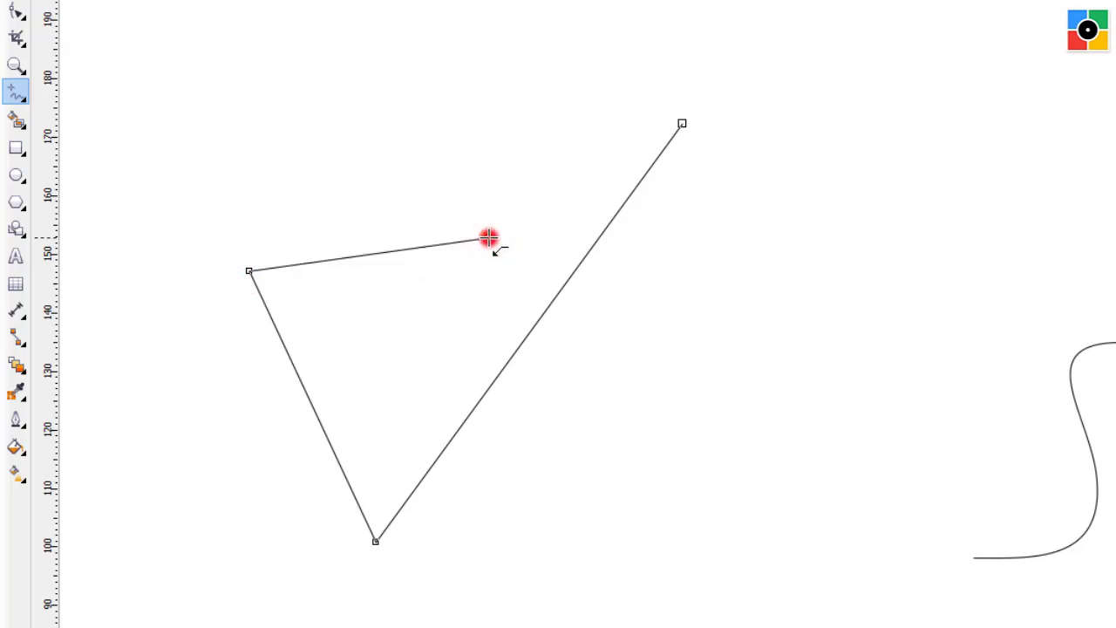
pyautogui.click(441, 44)
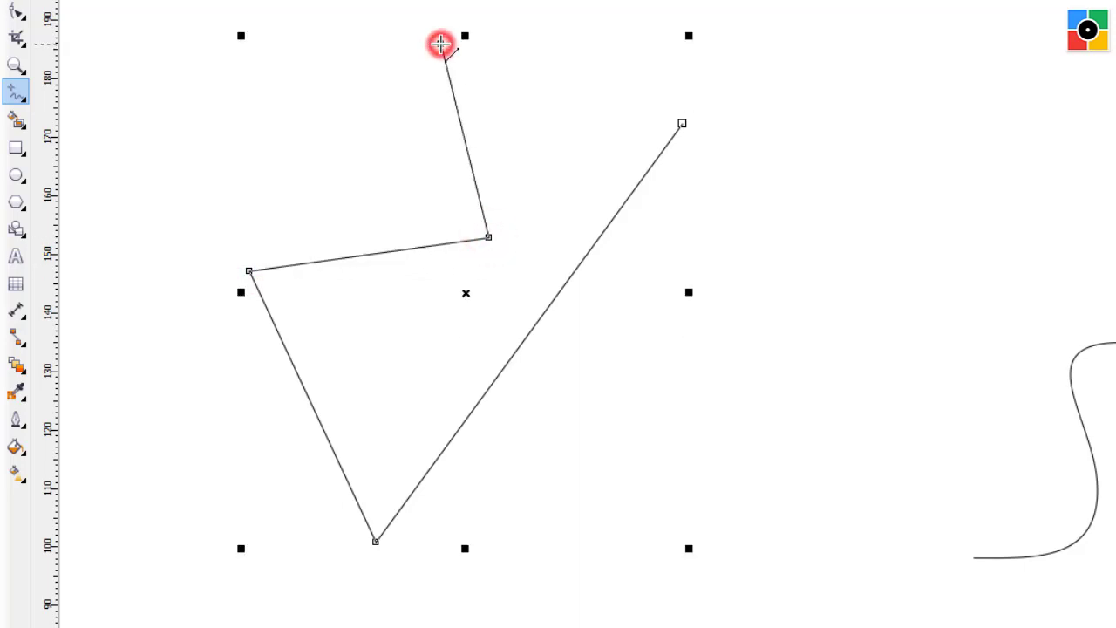
pyautogui.click(441, 43)
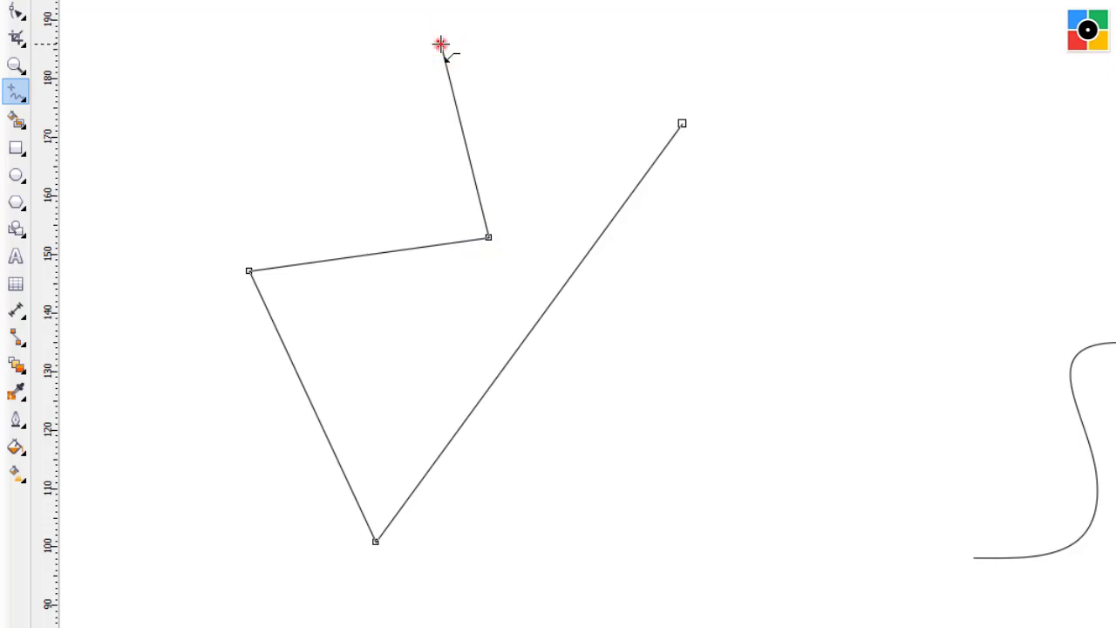
pyautogui.click(682, 123)
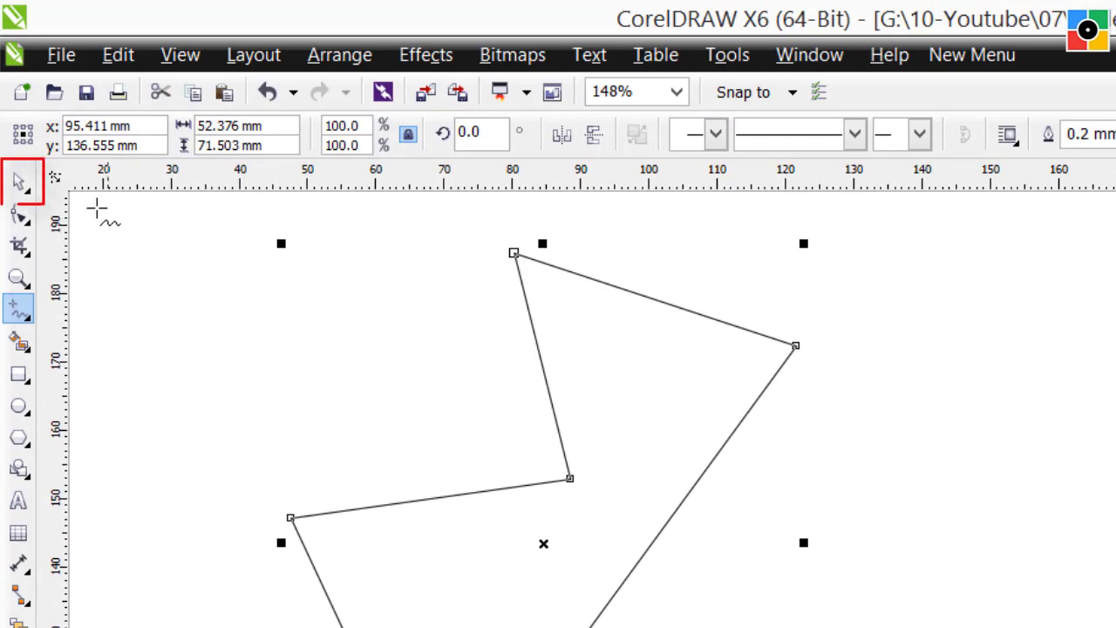
pyautogui.click(21, 184)
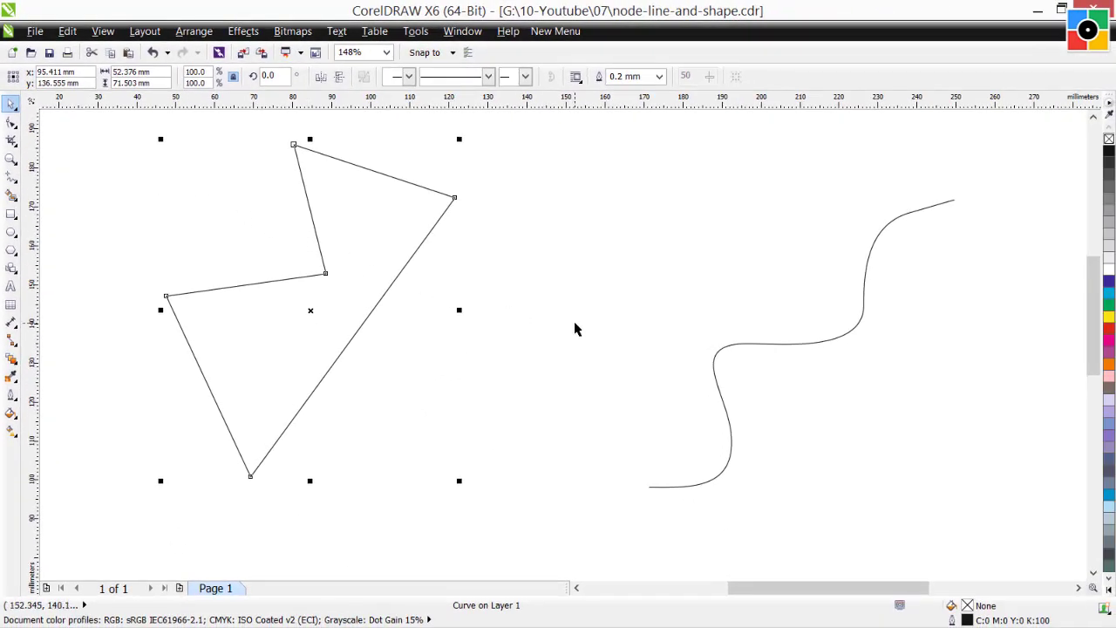
pyautogui.click(575, 329)
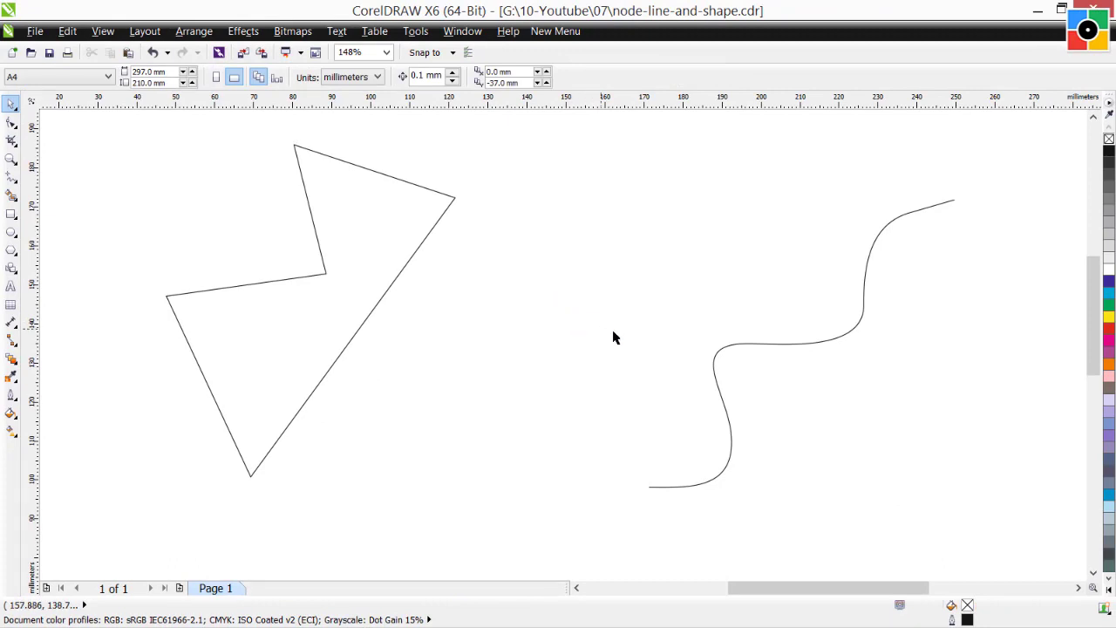
# Close the wavy curve with straight Freehand segments running from its lower end node through three new corners to its upper end node
pyautogui.click(719, 353)
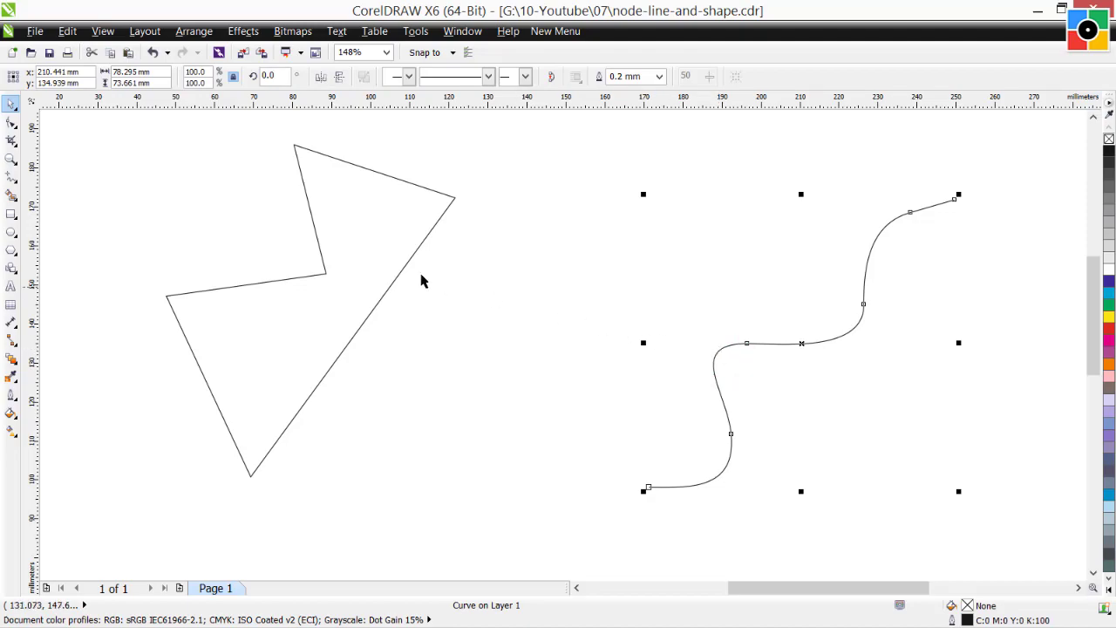
pyautogui.click(11, 177)
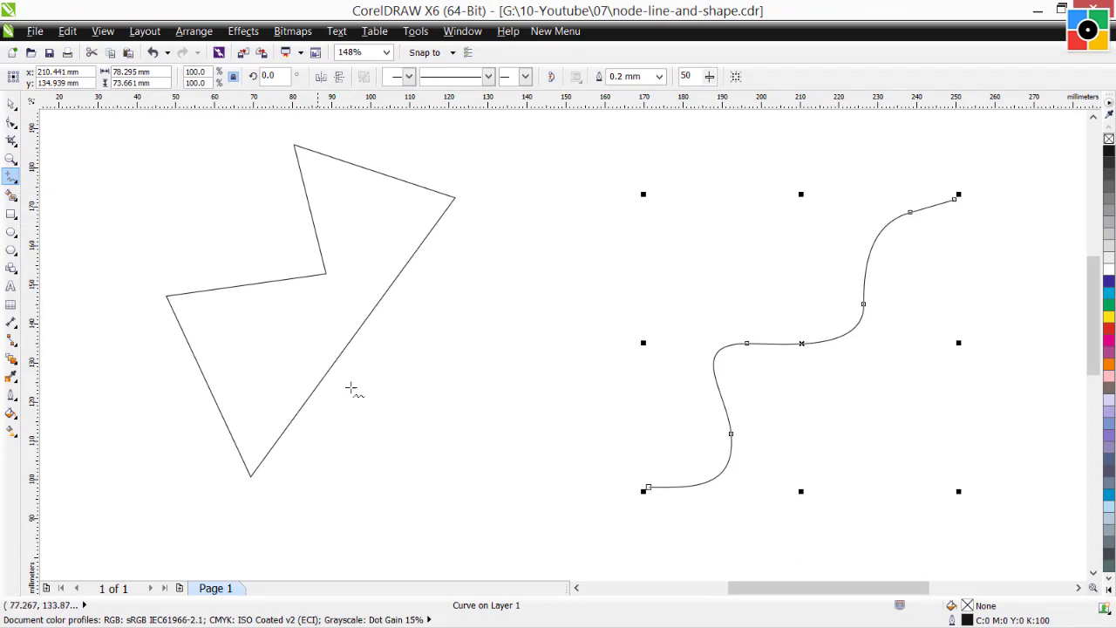
pyautogui.click(647, 488)
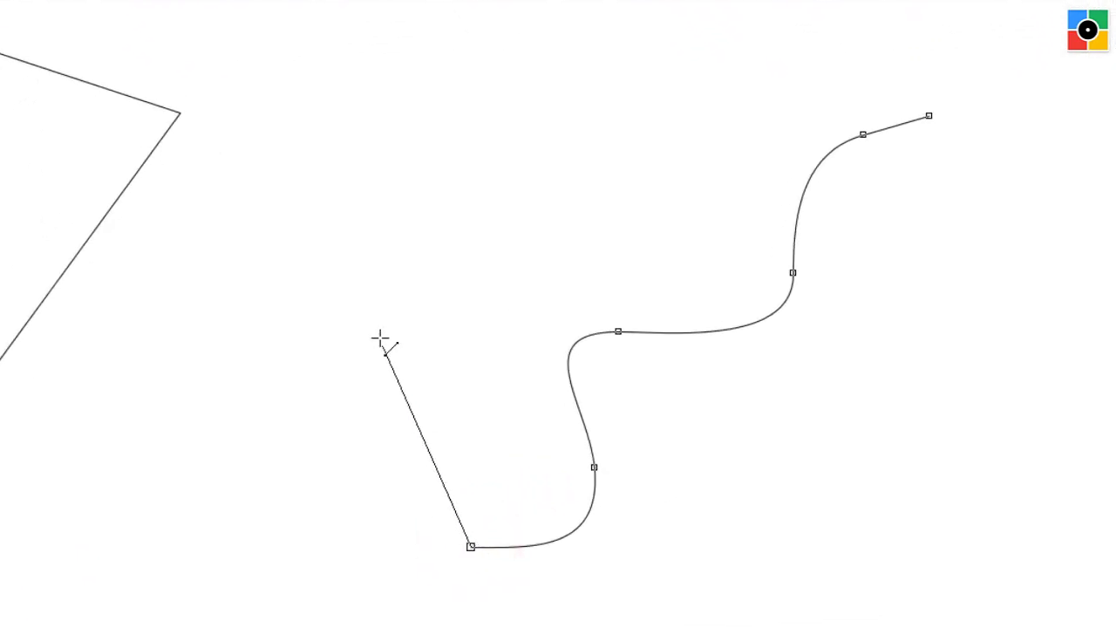
pyautogui.click(372, 280)
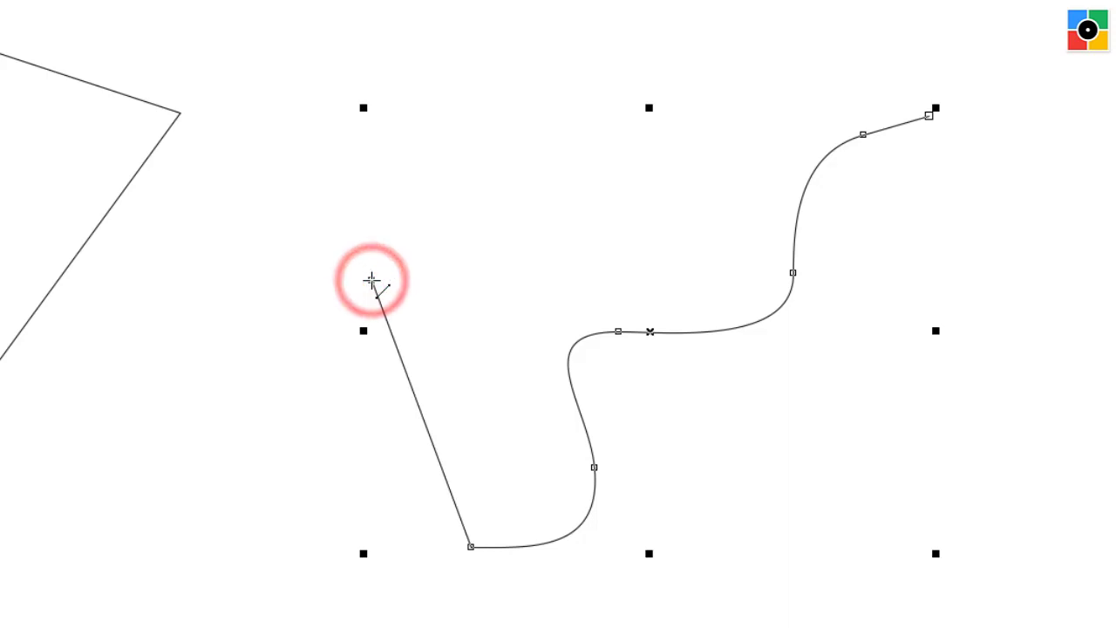
pyautogui.click(371, 280)
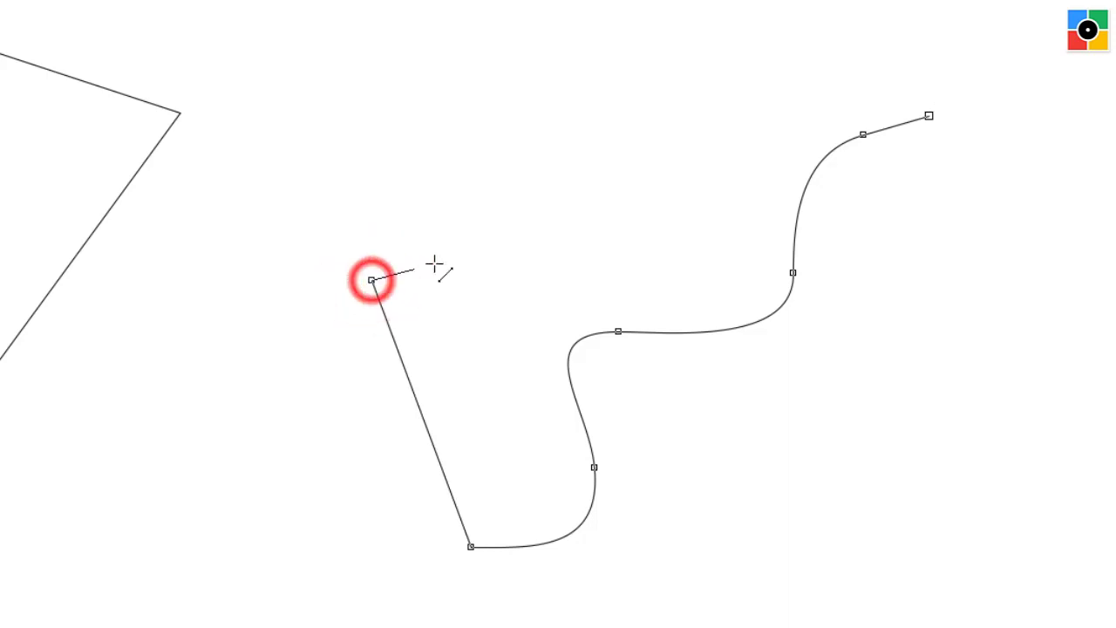
pyautogui.click(605, 226)
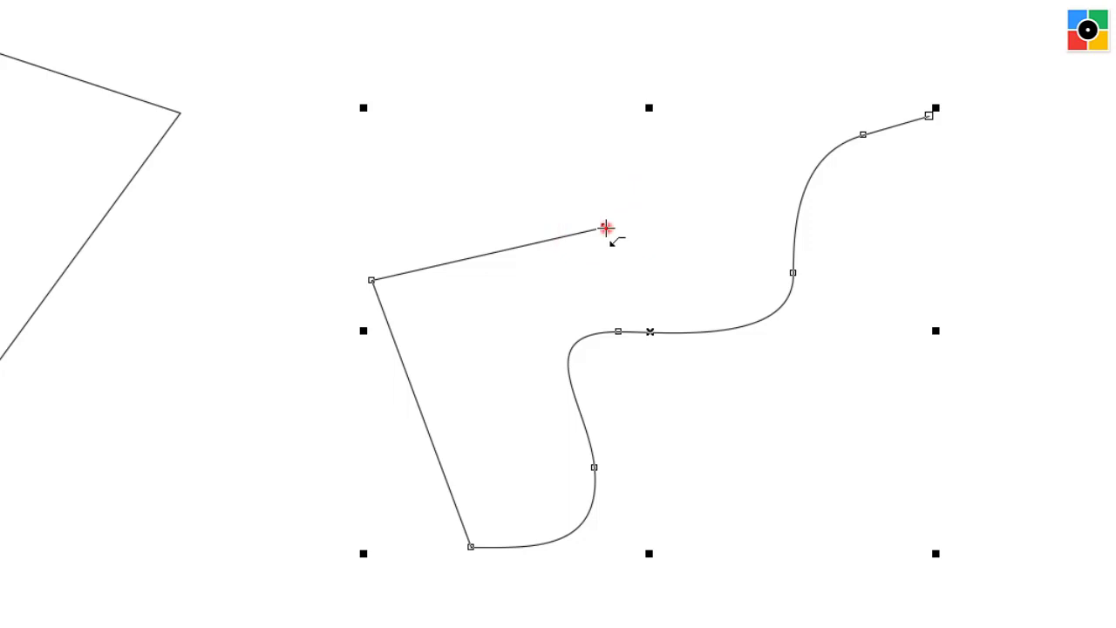
pyautogui.click(606, 227)
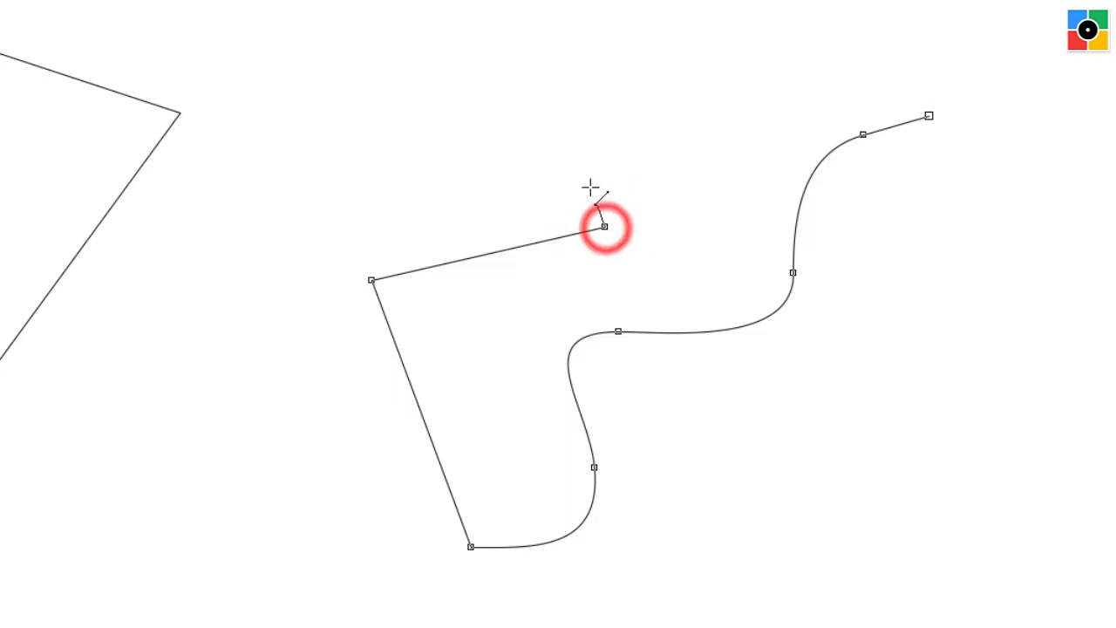
pyautogui.click(568, 37)
pyautogui.click(568, 37)
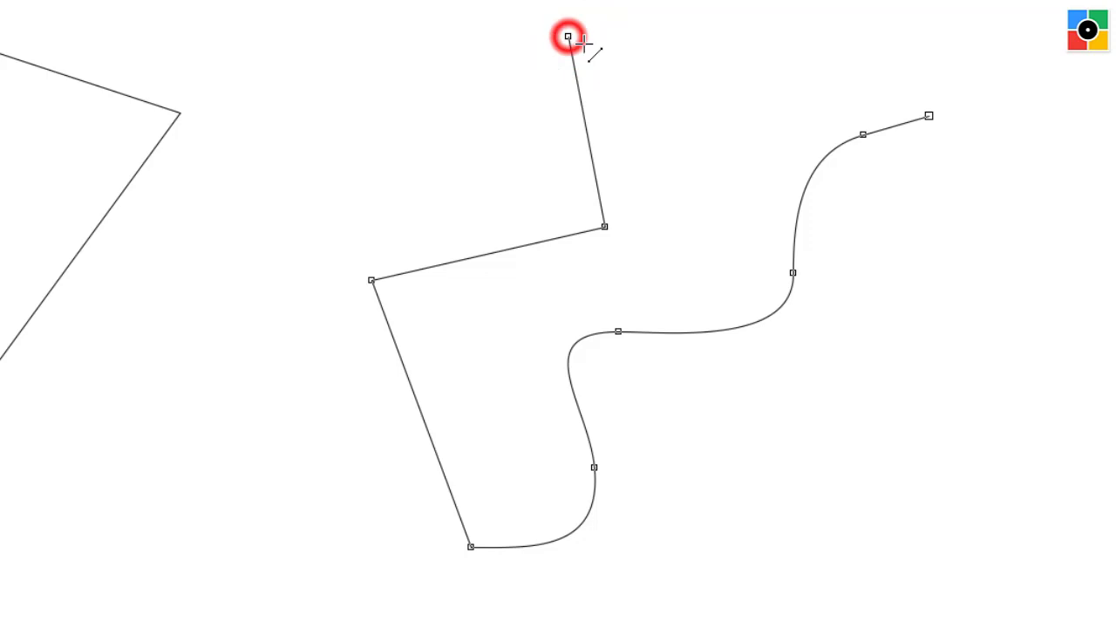
pyautogui.click(929, 115)
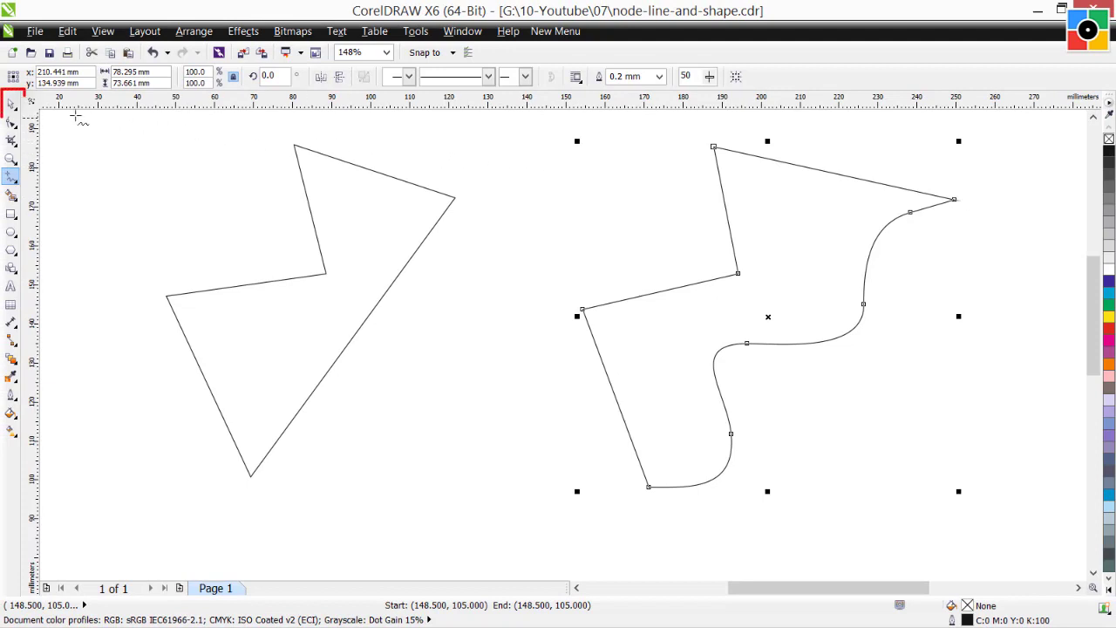
pyautogui.click(13, 105)
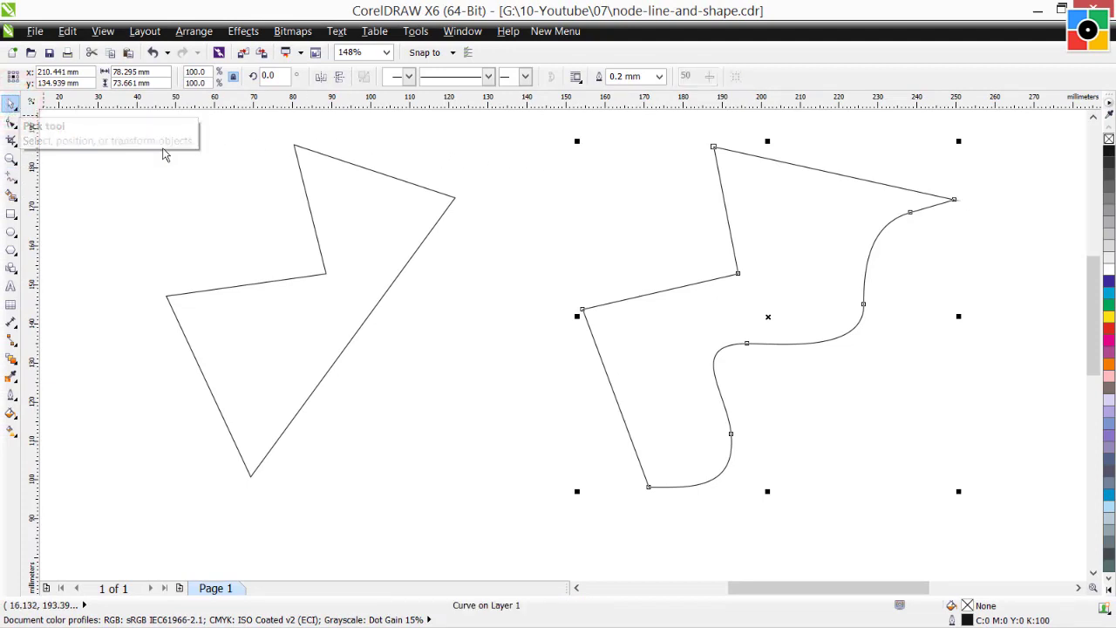
pyautogui.click(597, 266)
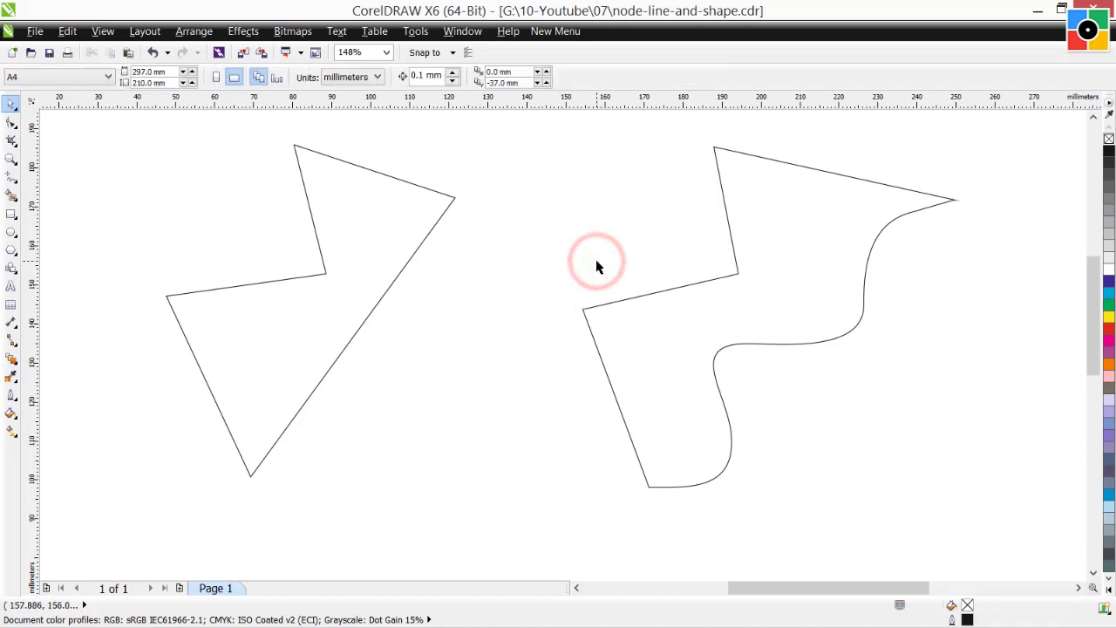
# Fill the closed straight-edged shape with light pink and the closed curved shape with pale lavender
pyautogui.click(403, 274)
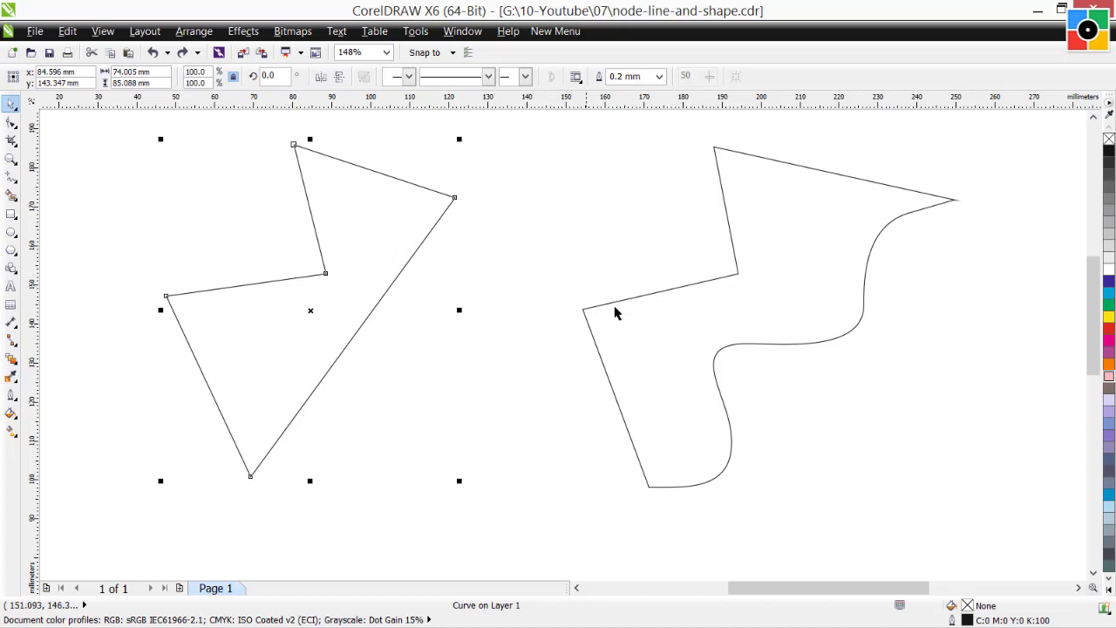
pyautogui.click(1110, 380)
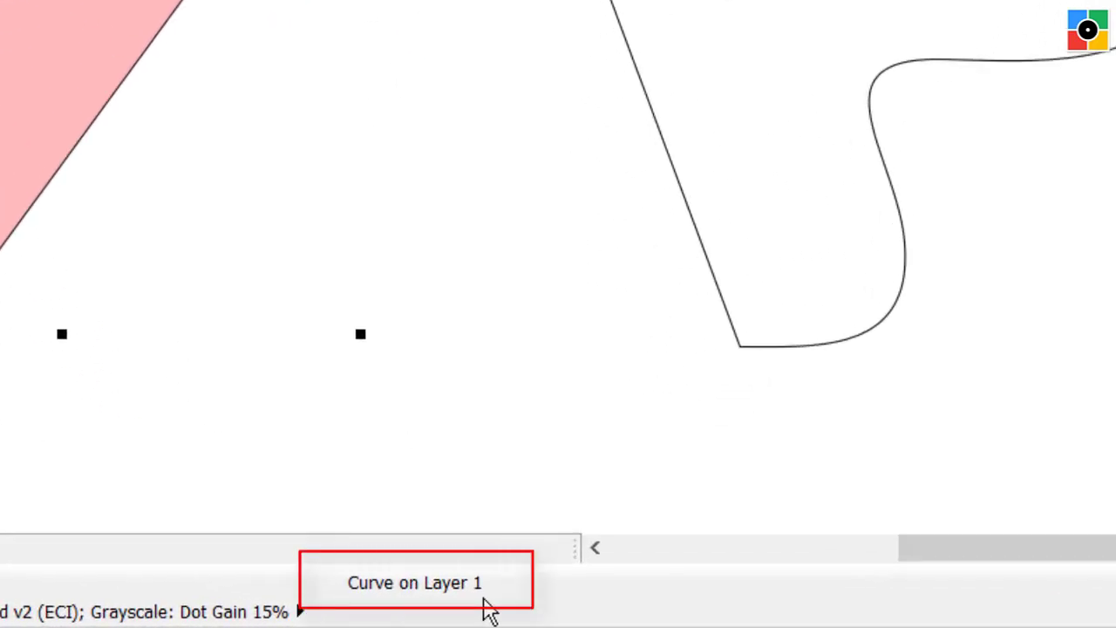
pyautogui.click(698, 236)
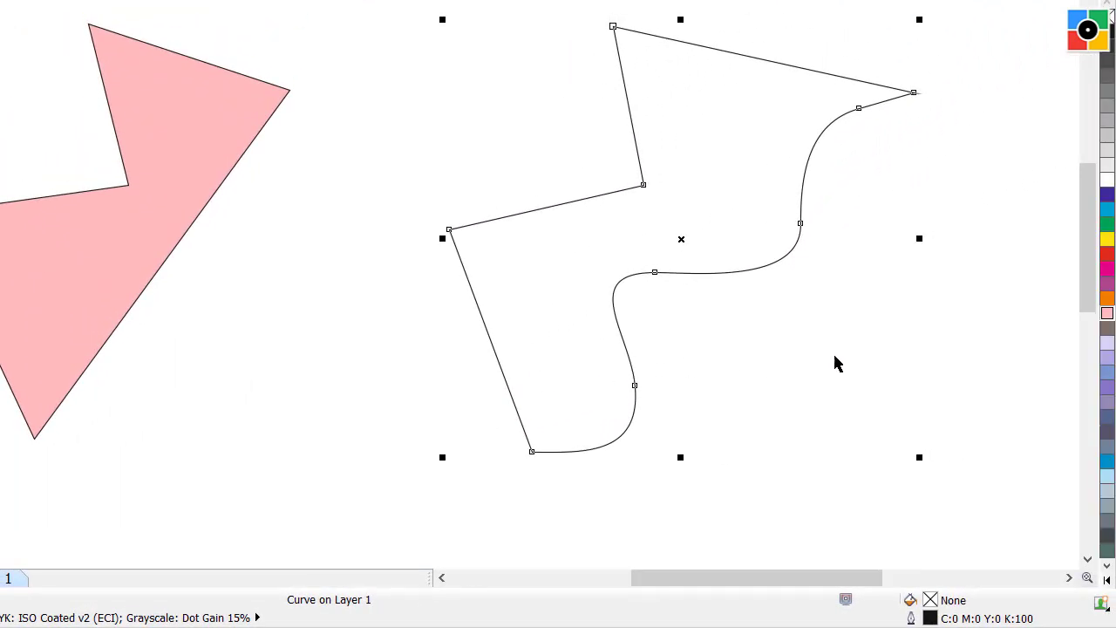
pyautogui.click(1107, 343)
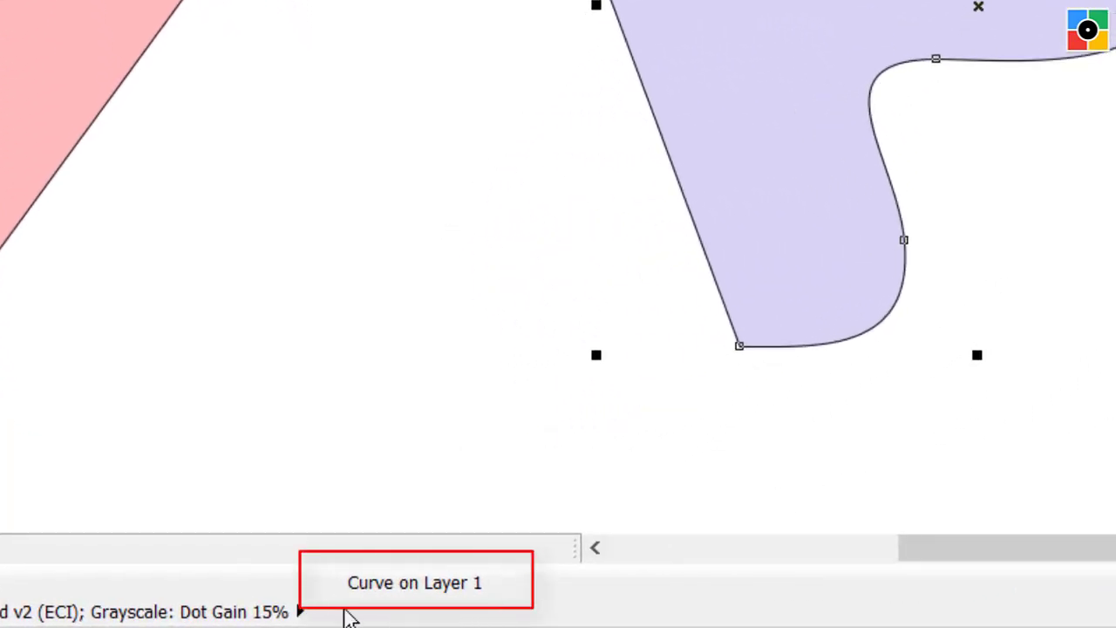
pyautogui.click(230, 212)
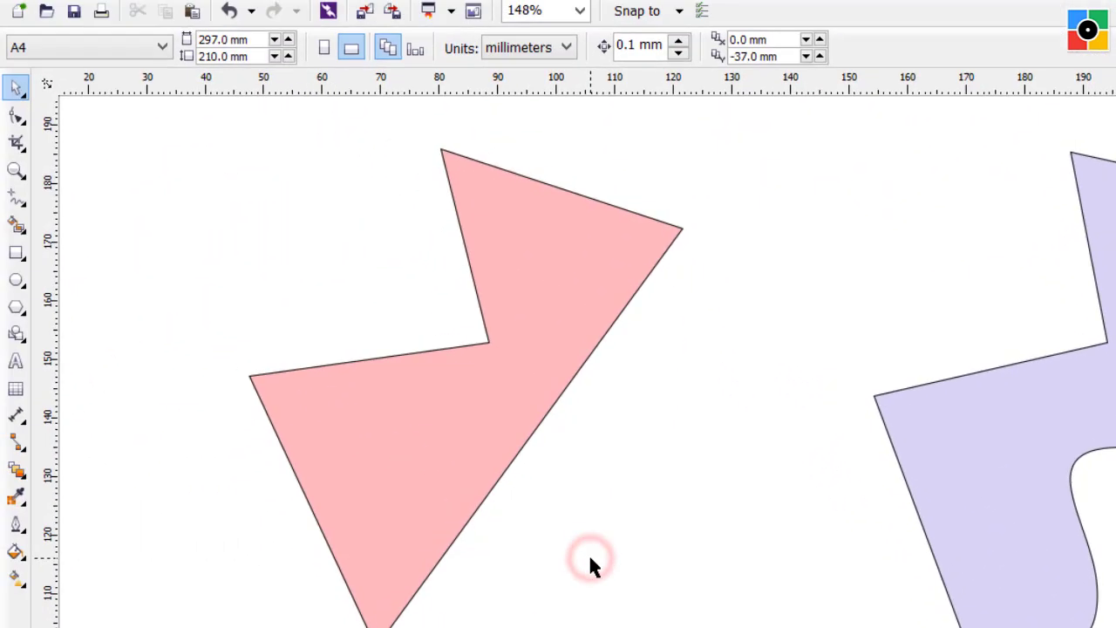
# Draw a closed crown-like shape with eight corners, about 57 by 39 mm, from straight Freehand segments between the two filled shapes
pyautogui.click(18, 199)
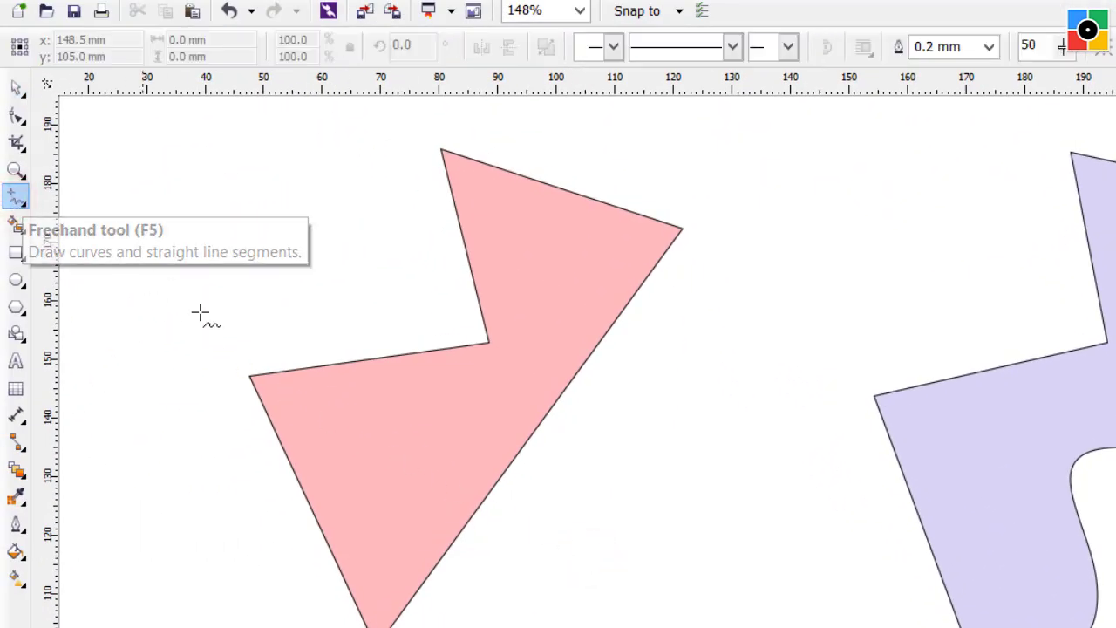
pyautogui.click(663, 516)
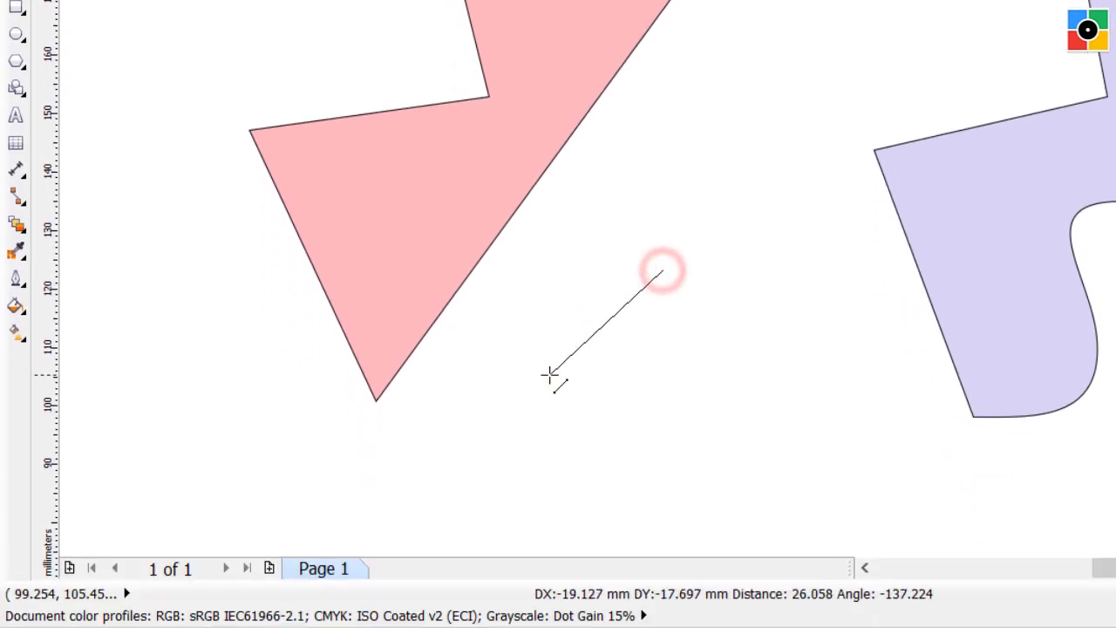
pyautogui.click(549, 375)
pyautogui.click(549, 375)
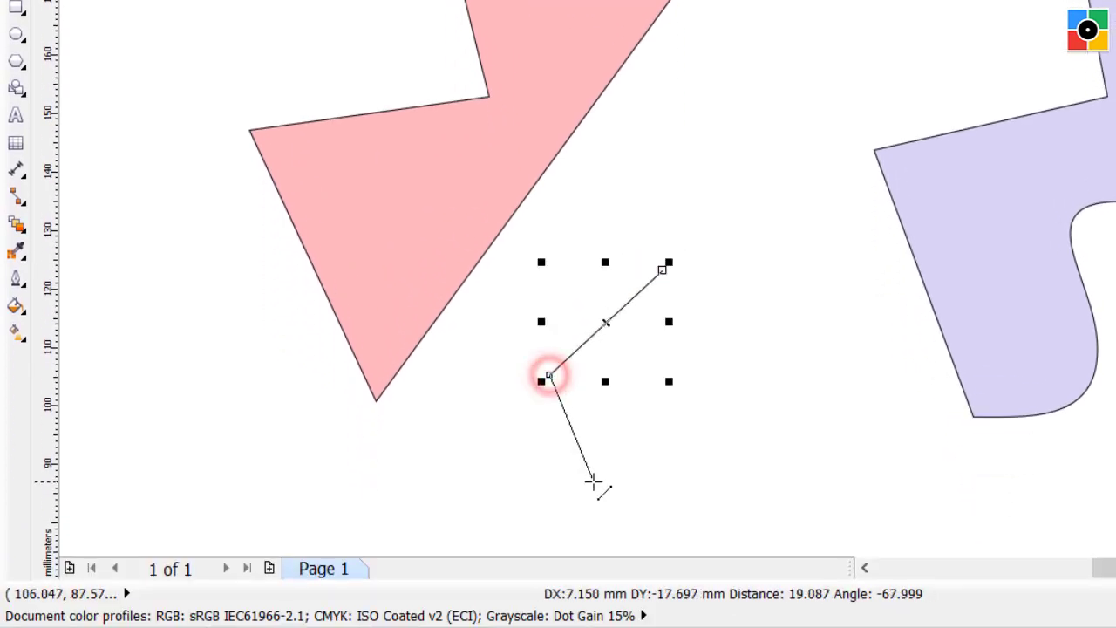
pyautogui.click(593, 481)
pyautogui.click(593, 481)
pyautogui.click(828, 483)
pyautogui.click(828, 483)
pyautogui.click(881, 311)
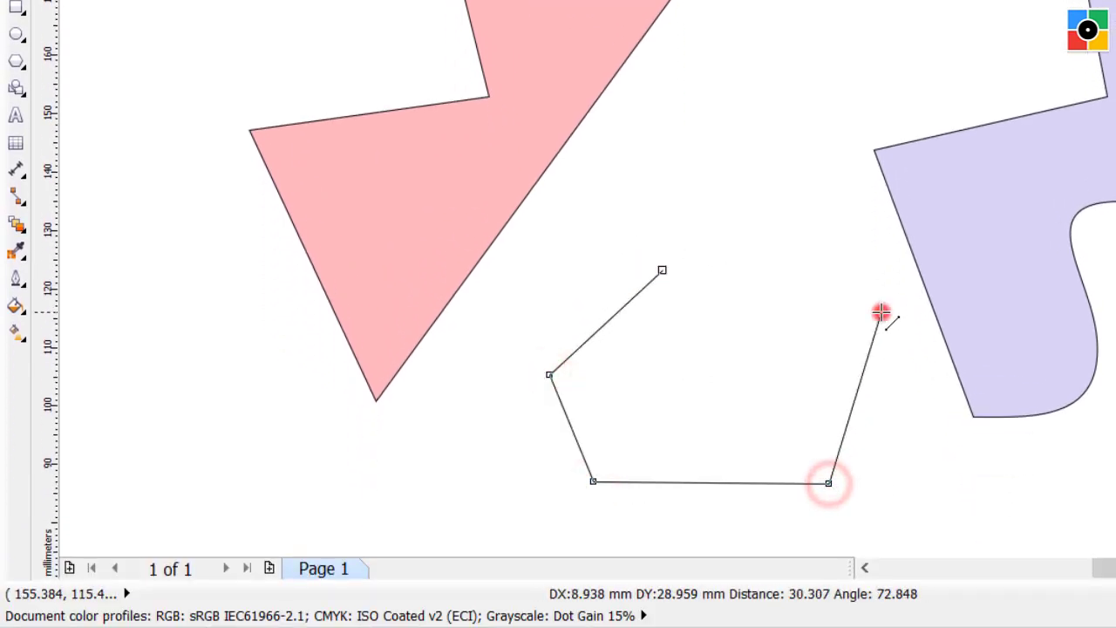
pyautogui.click(881, 312)
pyautogui.click(749, 419)
pyautogui.click(749, 419)
pyautogui.click(790, 258)
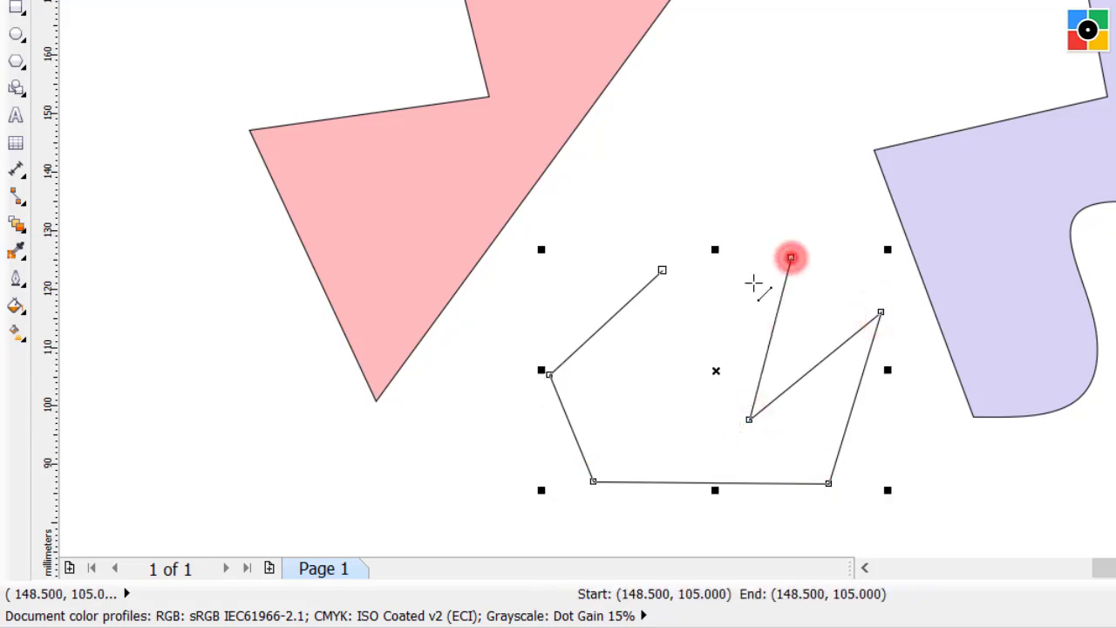
pyautogui.click(790, 258)
pyautogui.click(656, 376)
pyautogui.click(656, 375)
pyautogui.click(662, 270)
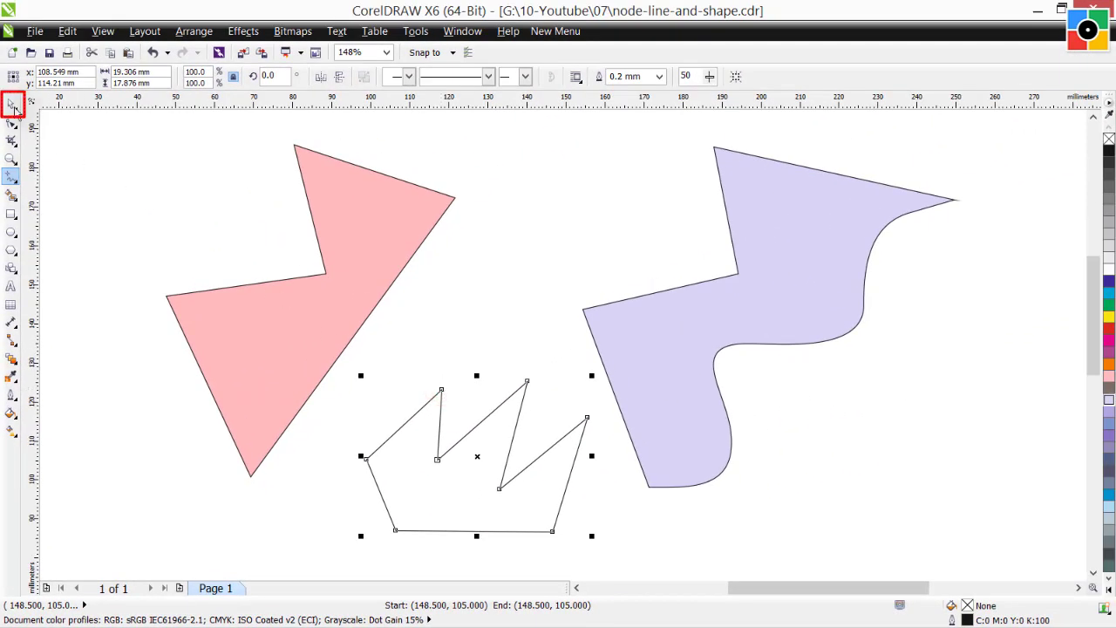
# Fill the closed crown-like shape with light blue (C:40 M:0 Y:0 K:0)
pyautogui.click(13, 106)
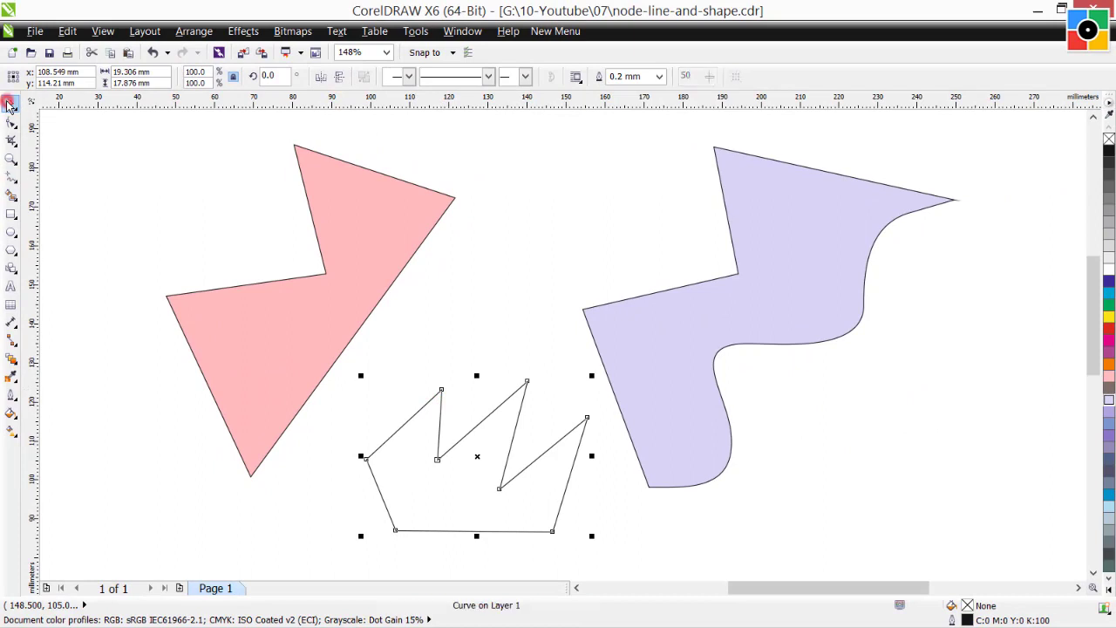
pyautogui.click(500, 321)
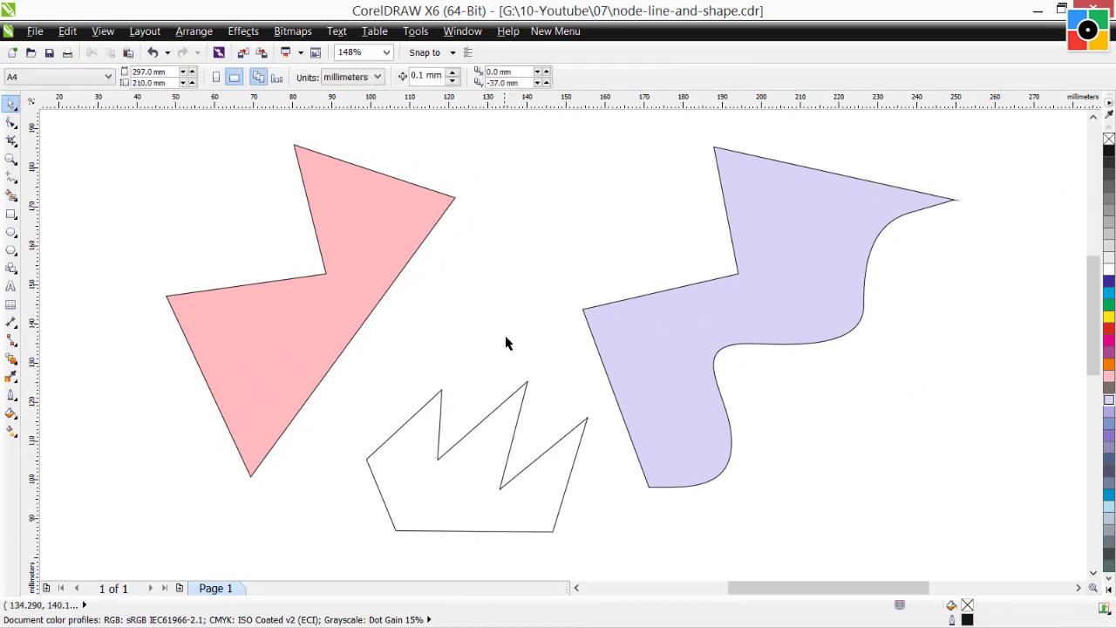
pyautogui.click(523, 387)
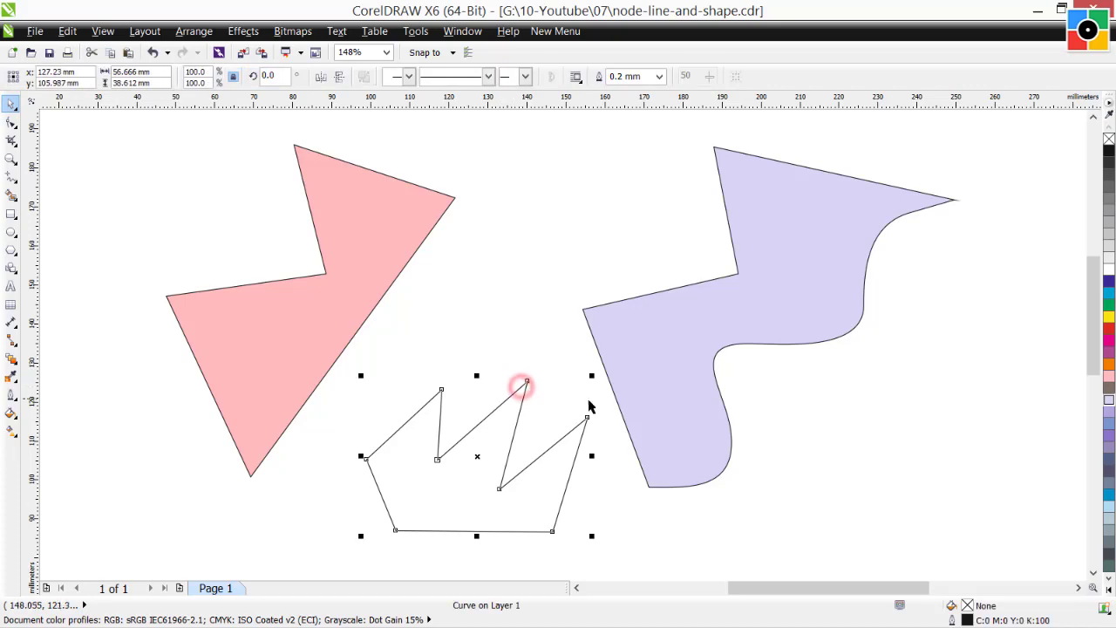
pyautogui.click(1110, 507)
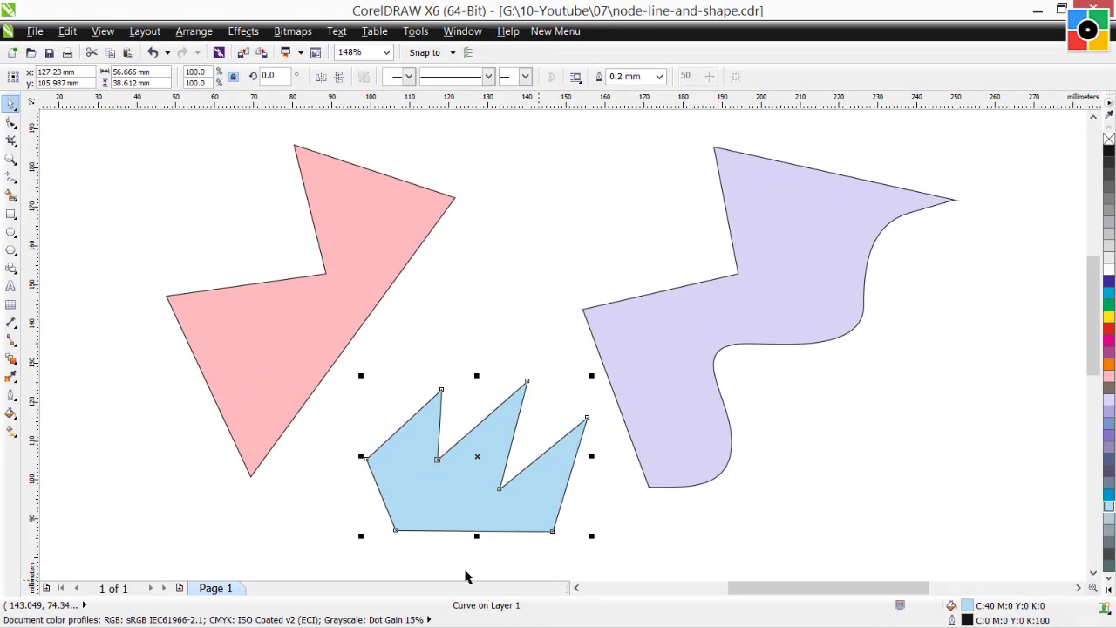
# Draw an open Freehand path about 59 by 70 mm beside the lavender shape, with two straight segments continuing into a rising wavy curve
pyautogui.click(12, 177)
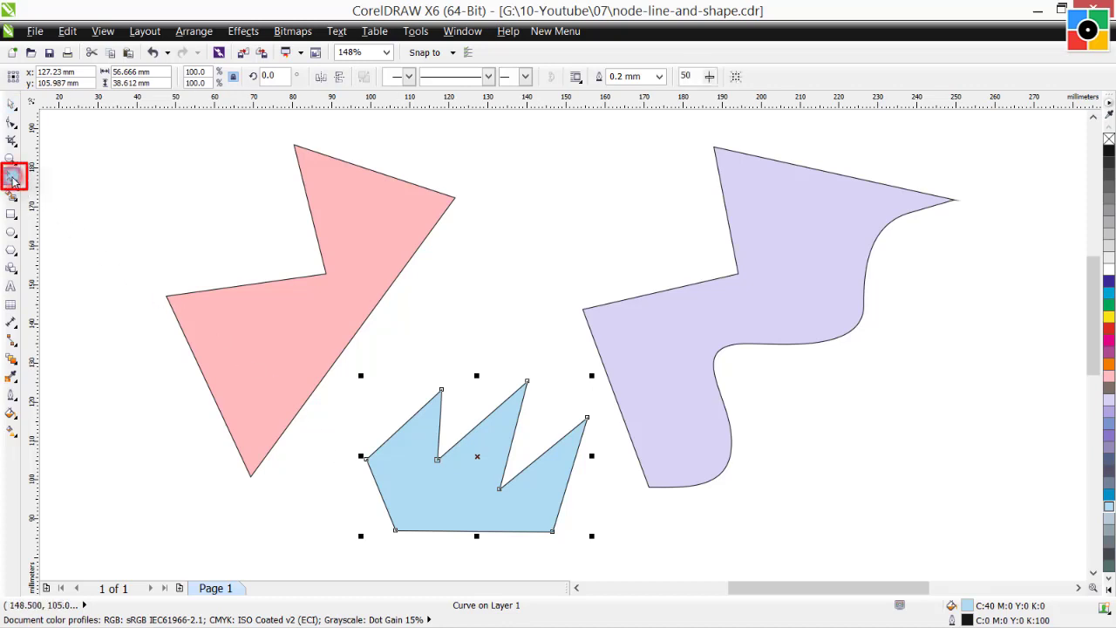
pyautogui.click(793, 530)
pyautogui.click(805, 440)
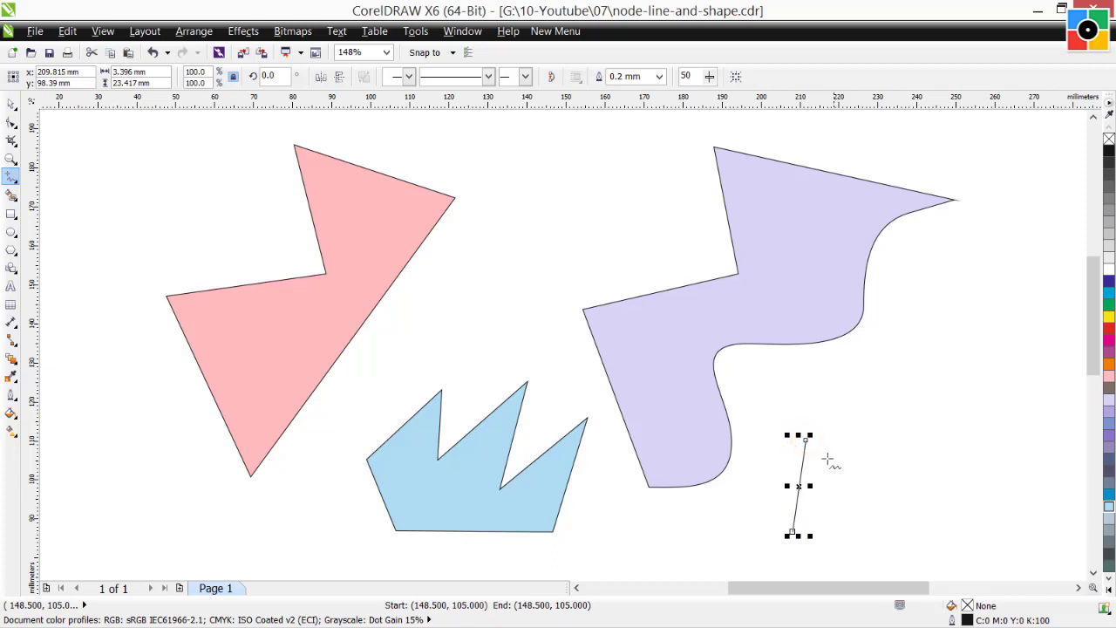
pyautogui.click(806, 442)
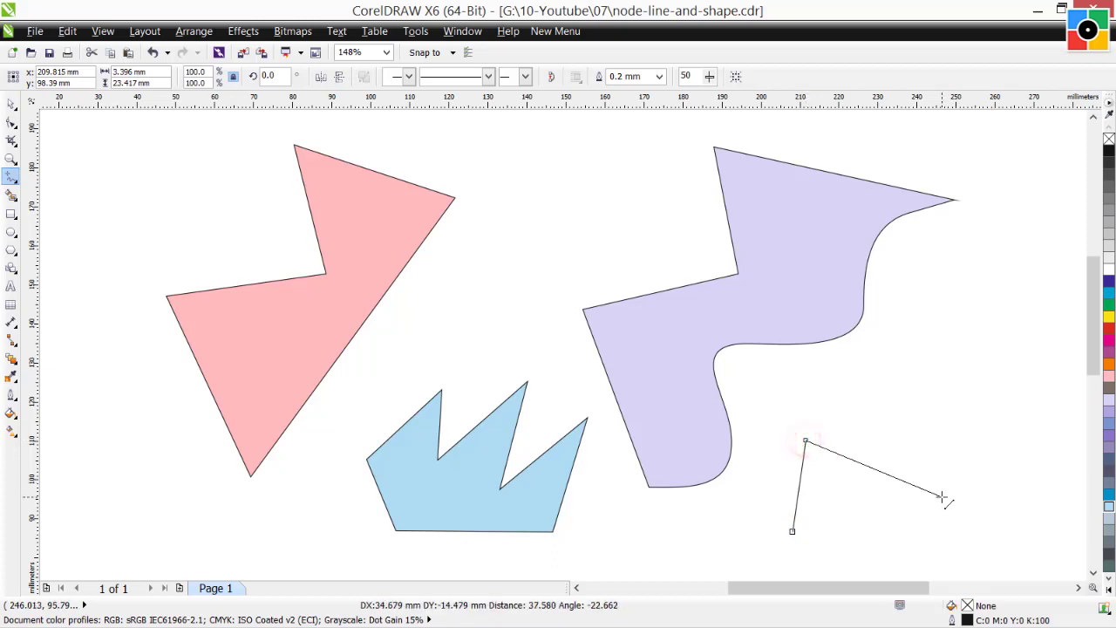
pyautogui.click(942, 497)
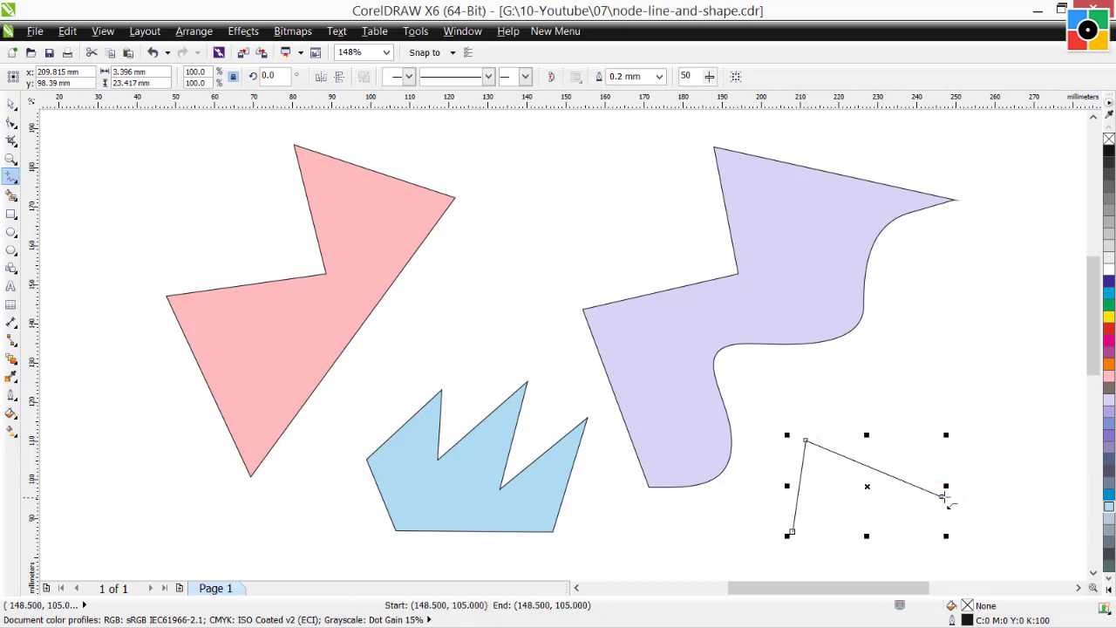
pyautogui.moveTo(942, 497)
pyautogui.mouseDown()
pyautogui.moveTo(977, 474)
pyautogui.moveTo(902, 423)
pyautogui.moveTo(967, 383)
pyautogui.moveTo(965, 323)
pyautogui.moveTo(1025, 258)
pyautogui.mouseUp()
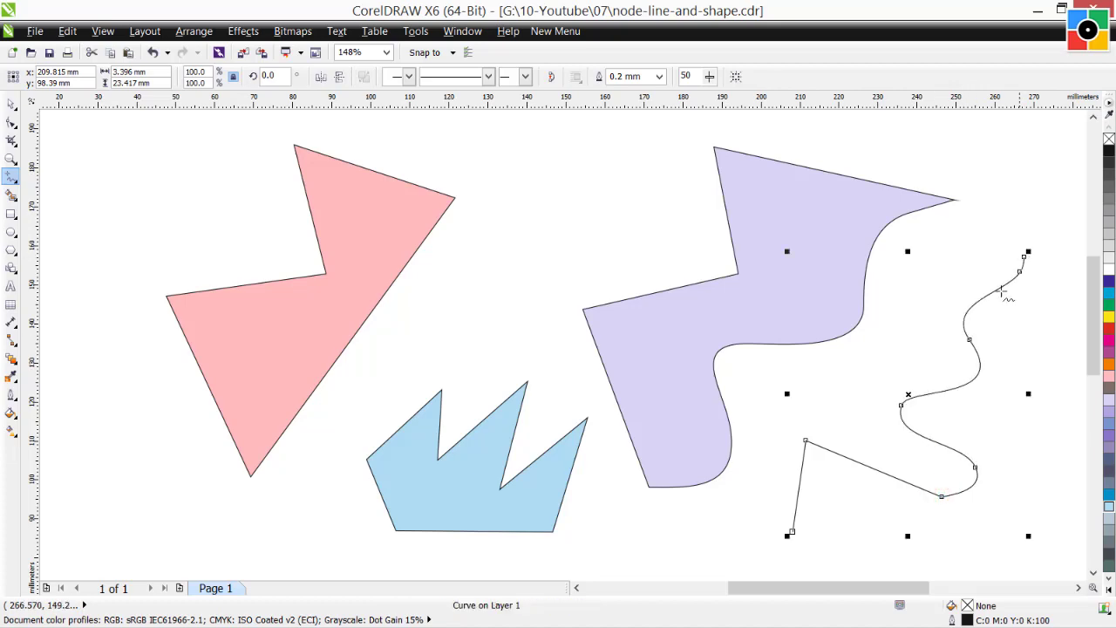
pyautogui.click(11, 104)
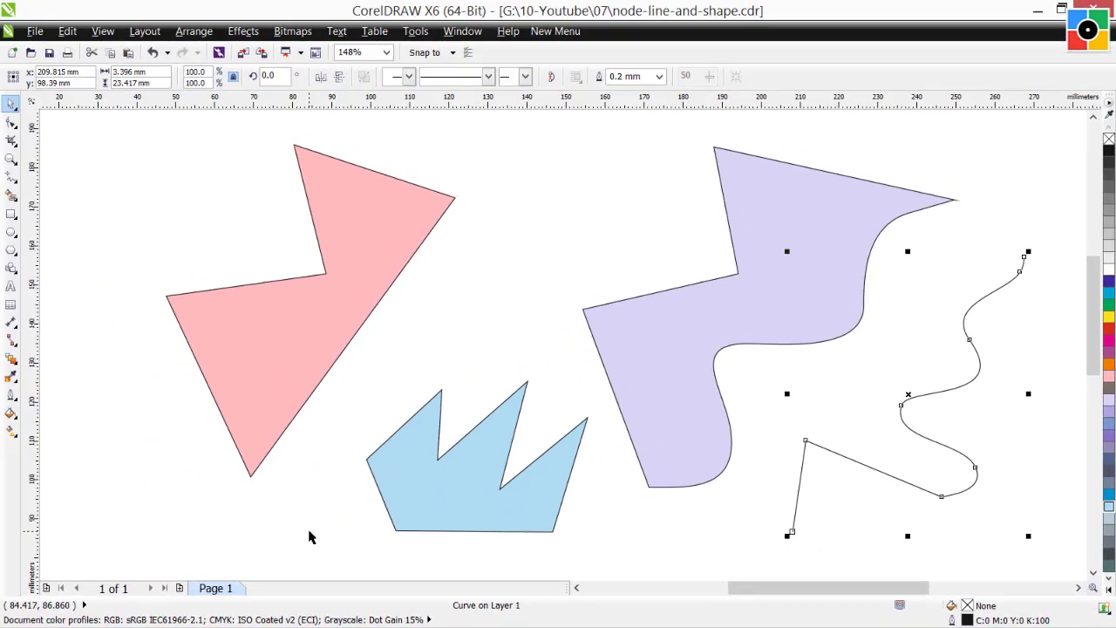
pyautogui.click(309, 536)
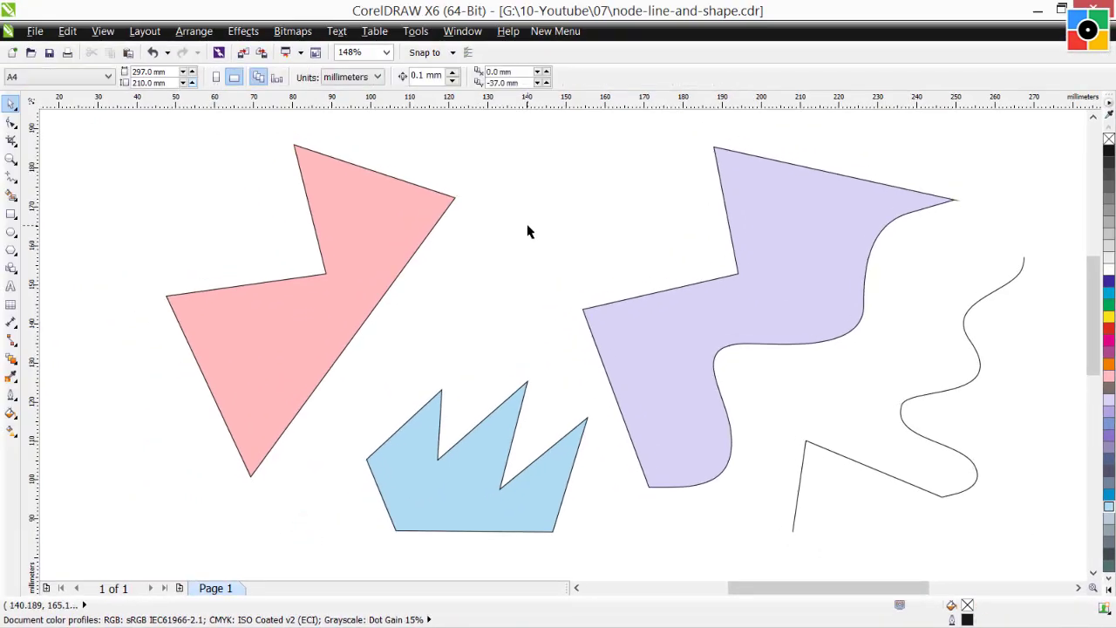
# Check the node count of the pink, blue and lavender shapes and the open path with the Shape tool
pyautogui.click(389, 218)
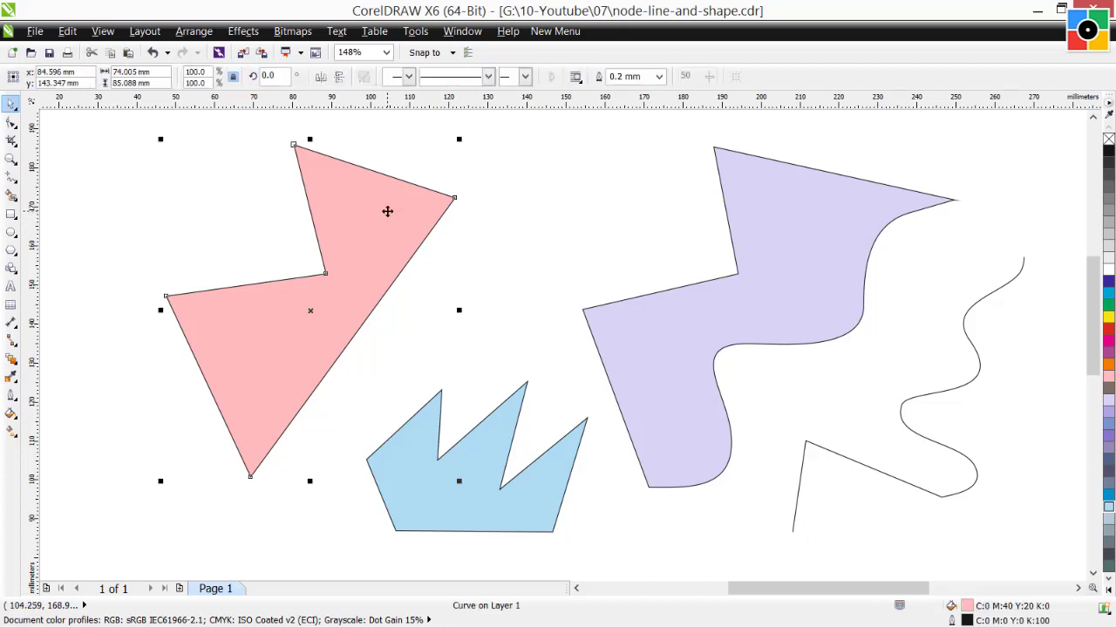
pyautogui.click(12, 123)
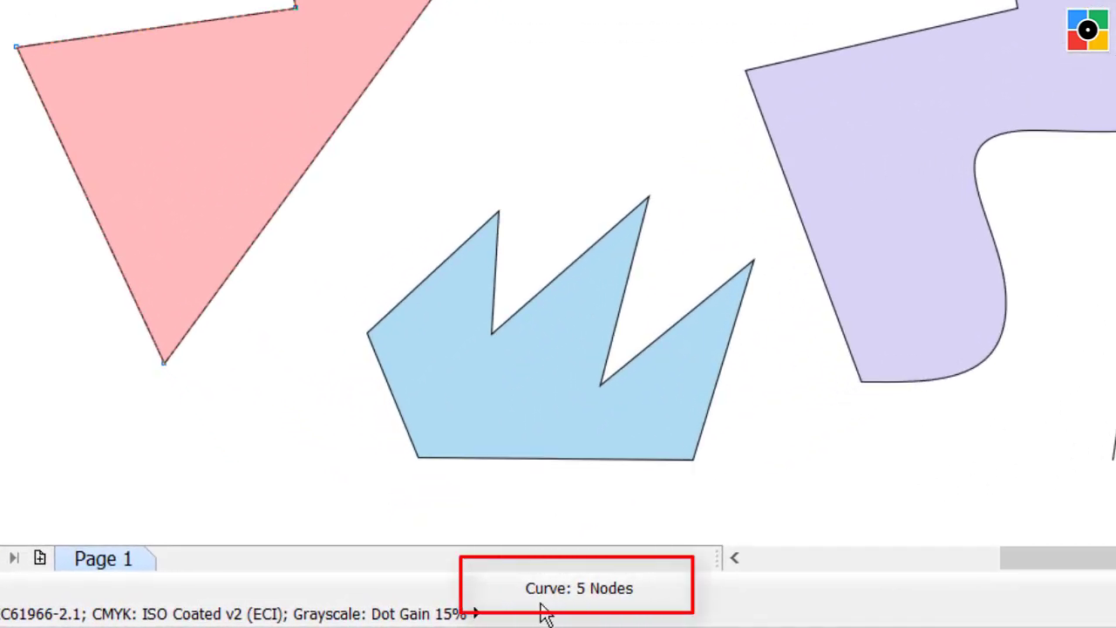
pyautogui.click(647, 417)
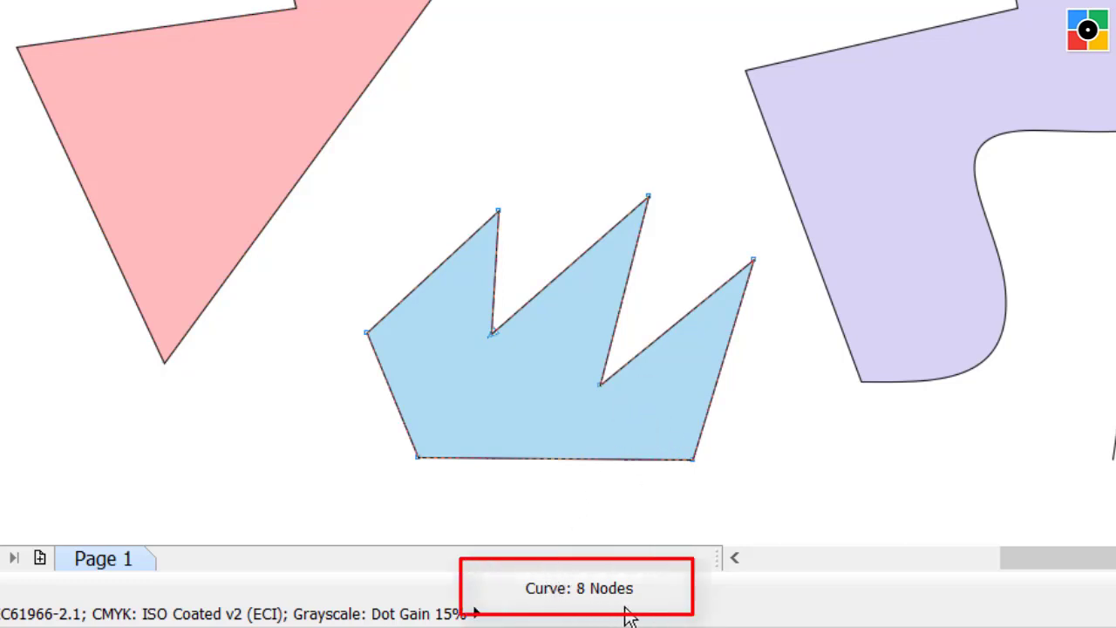
pyautogui.click(883, 210)
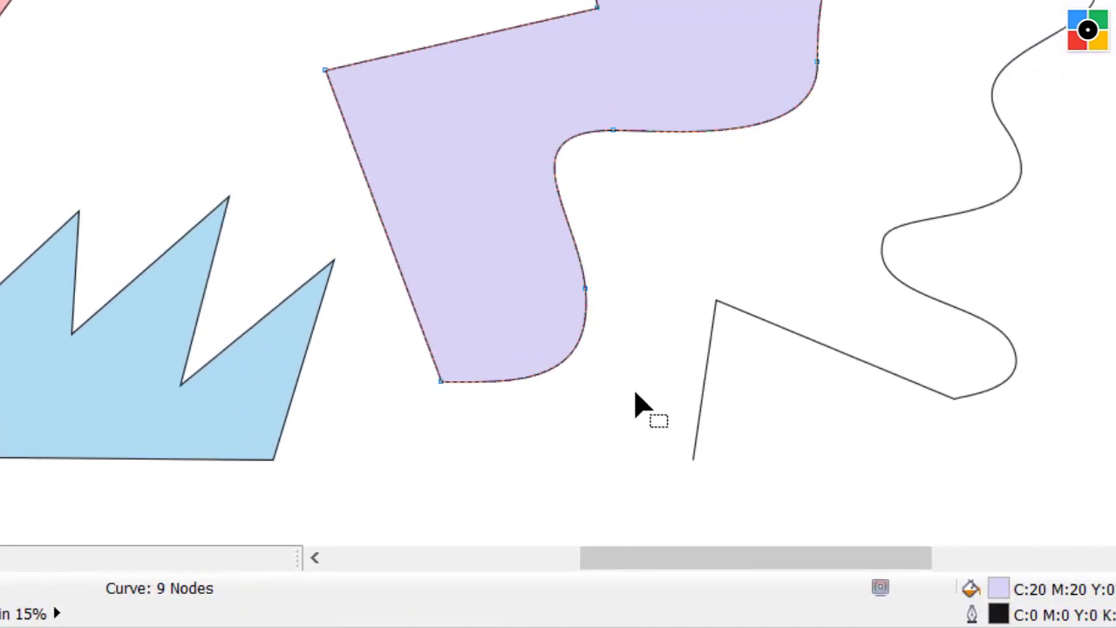
pyautogui.click(759, 319)
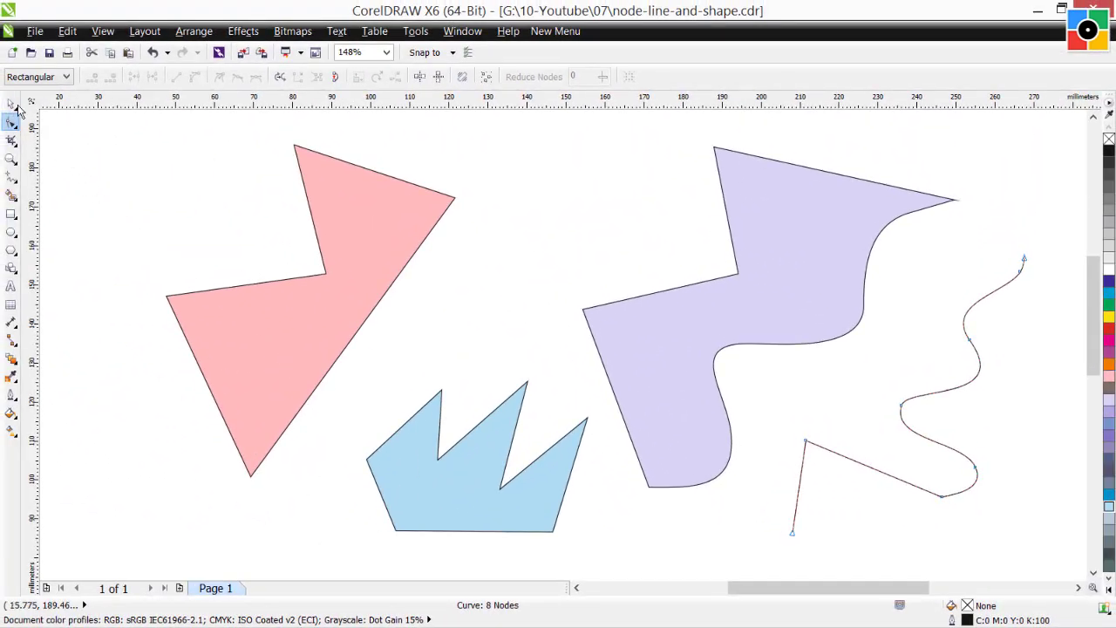
pyautogui.click(12, 103)
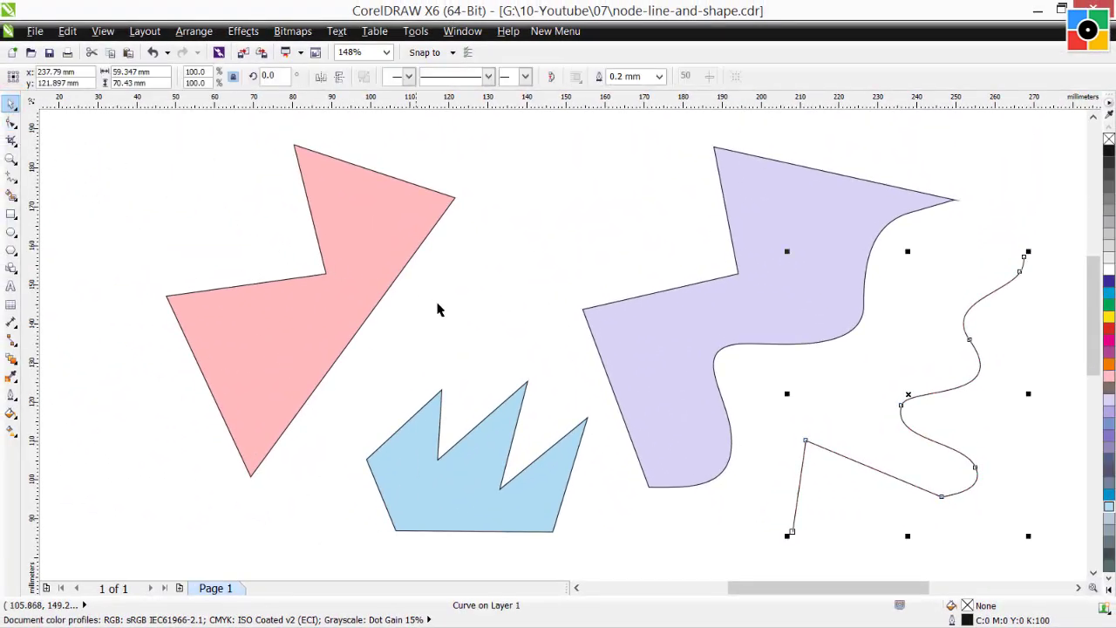
pyautogui.click(483, 321)
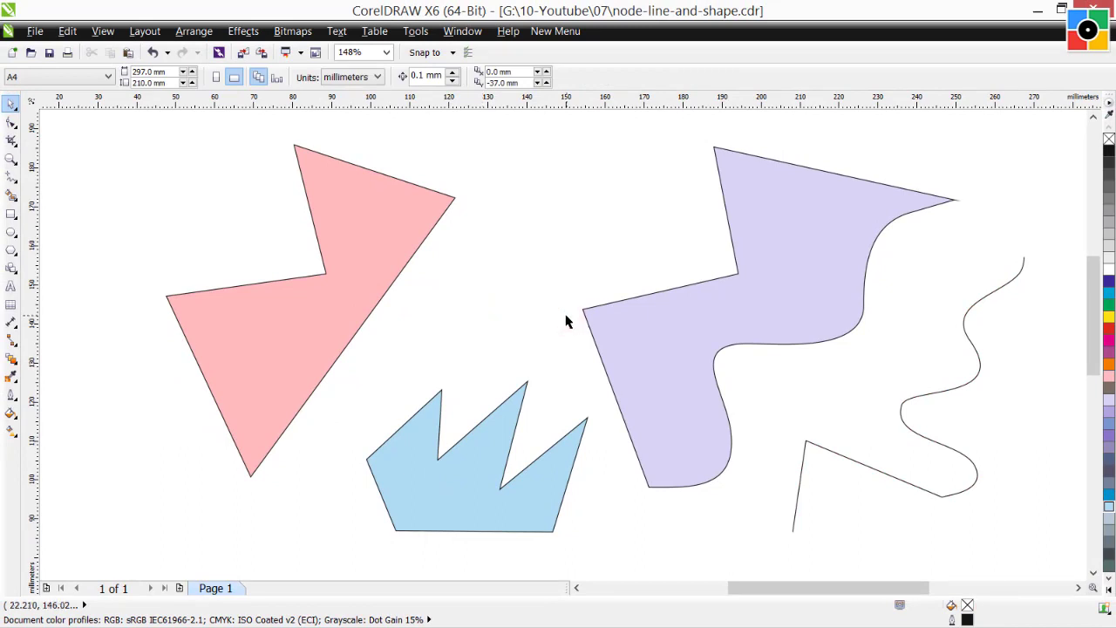
# Reshape the pink shape by moving its left corner node outward, its inner corner down and left, and its top corner left and slightly up
pyautogui.click(261, 319)
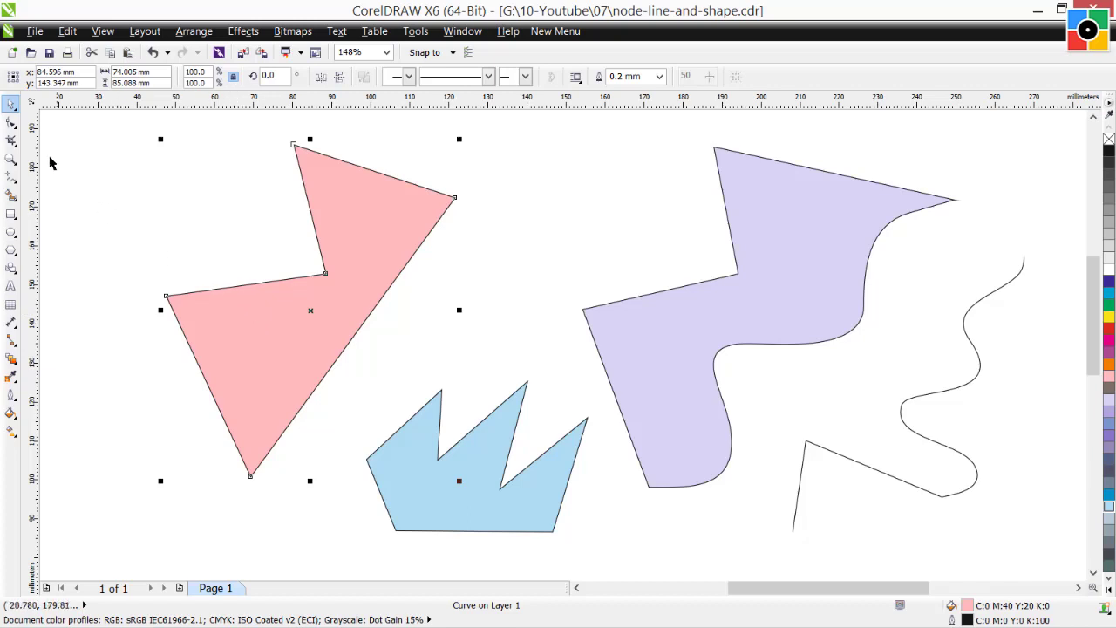
pyautogui.click(11, 124)
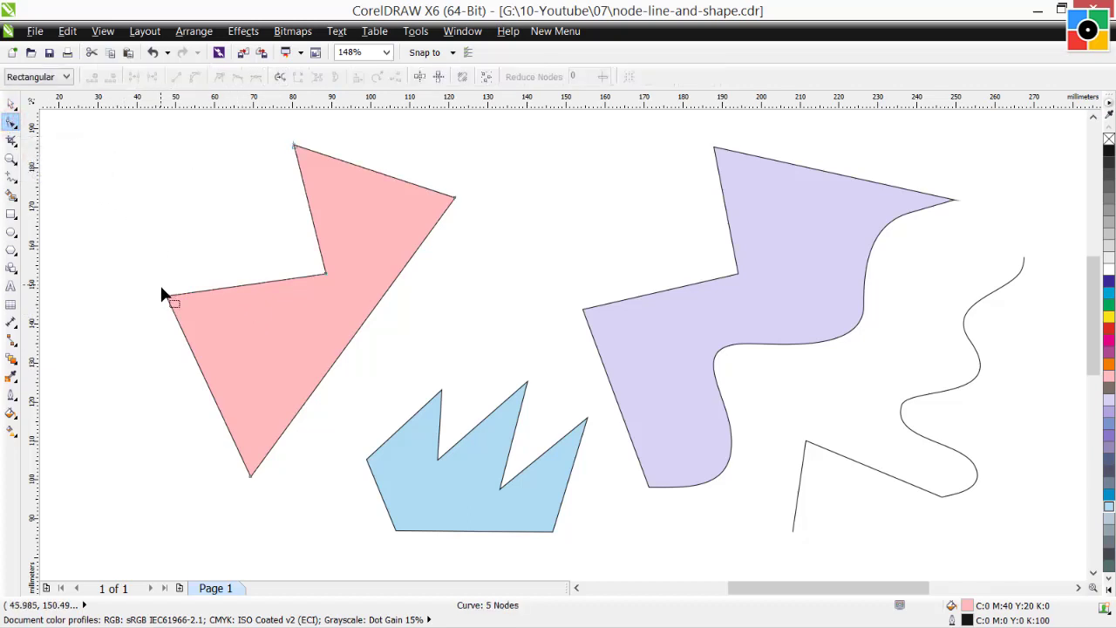
pyautogui.moveTo(166, 299); pyautogui.dragTo(94, 312)
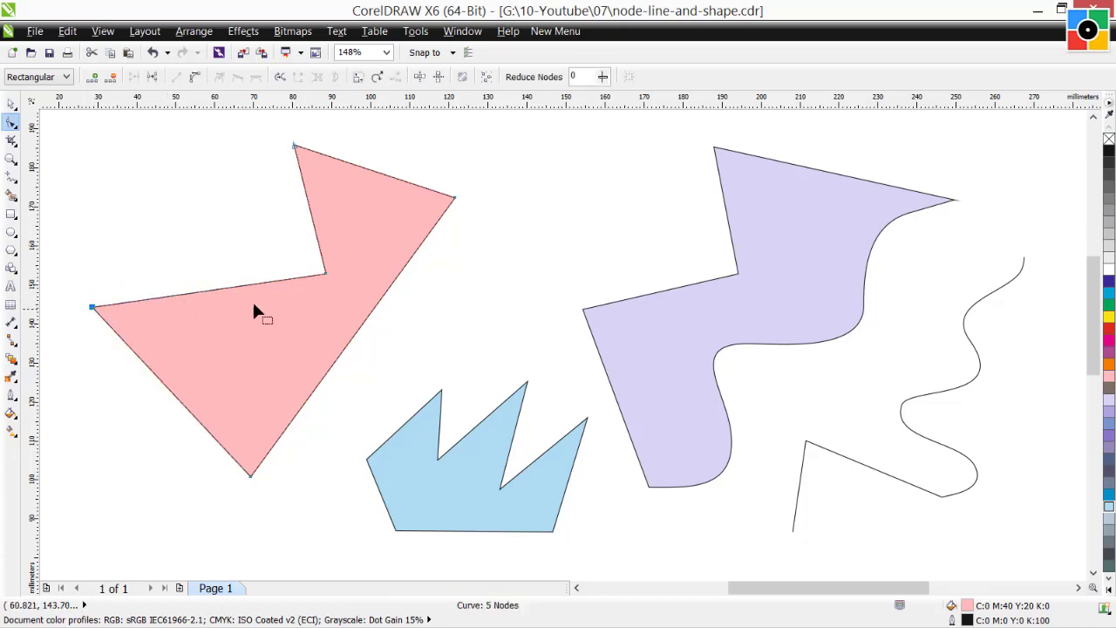
pyautogui.moveTo(324, 275); pyautogui.dragTo(281, 299)
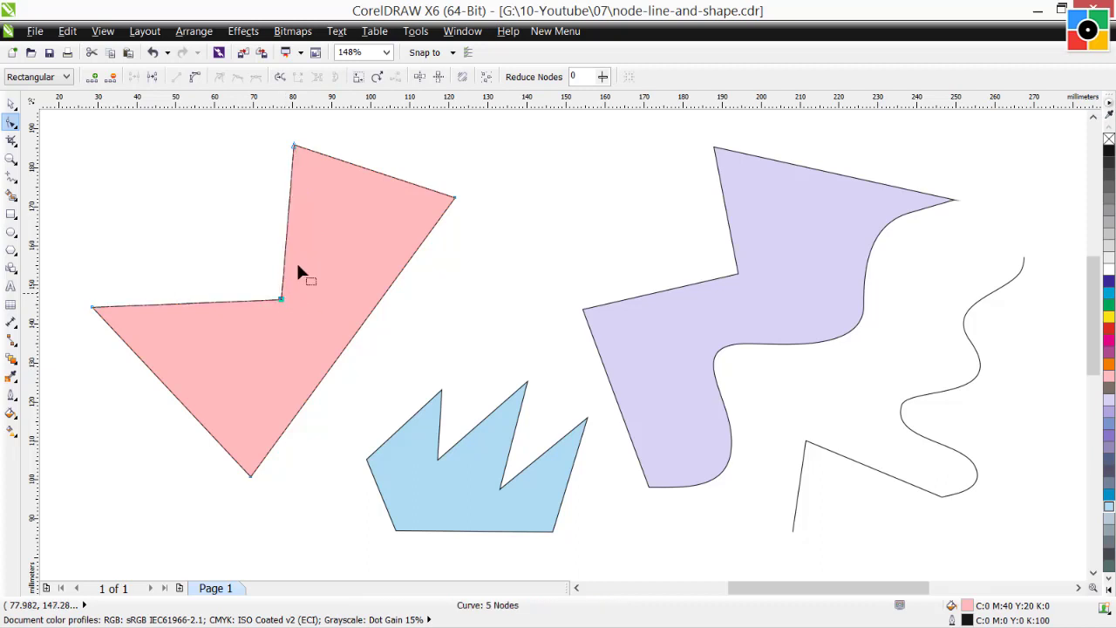
pyautogui.moveTo(294, 148); pyautogui.dragTo(251, 139)
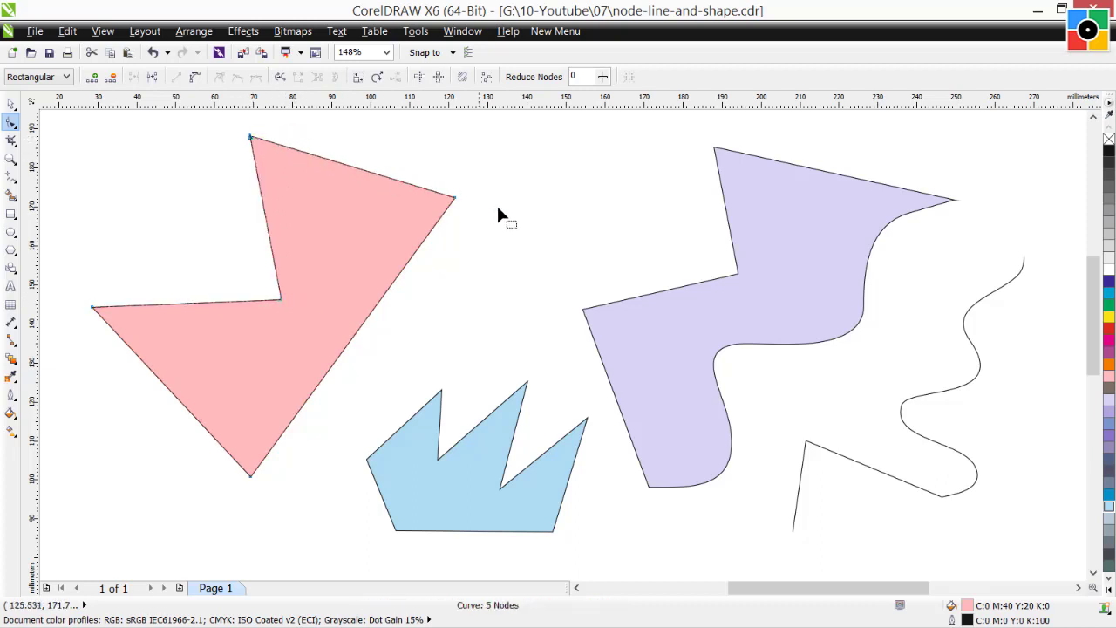
# Reshape the lavender shape by moving its top corner node right, its inner corner slightly right, and its left corner up
pyautogui.click(780, 278)
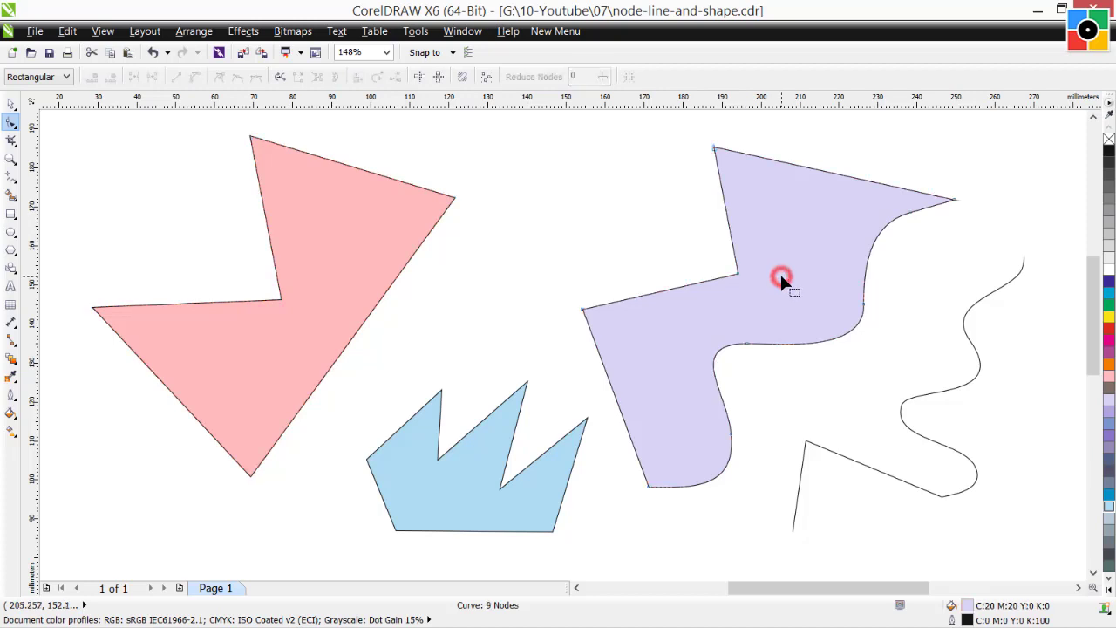
pyautogui.moveTo(715, 150); pyautogui.dragTo(817, 145)
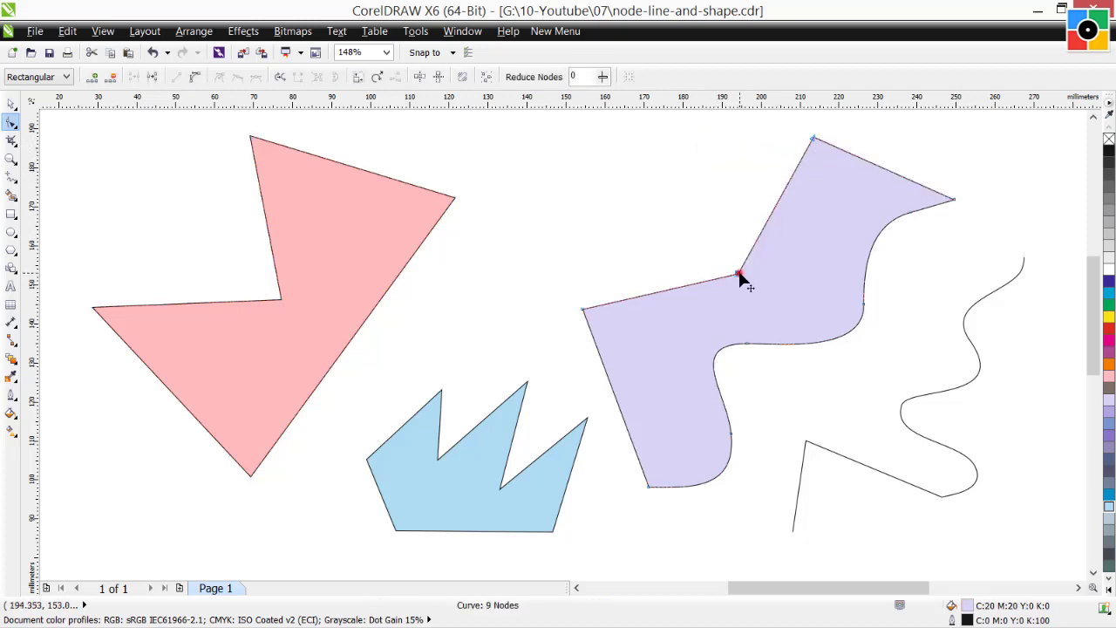
pyautogui.moveTo(739, 275); pyautogui.dragTo(786, 266)
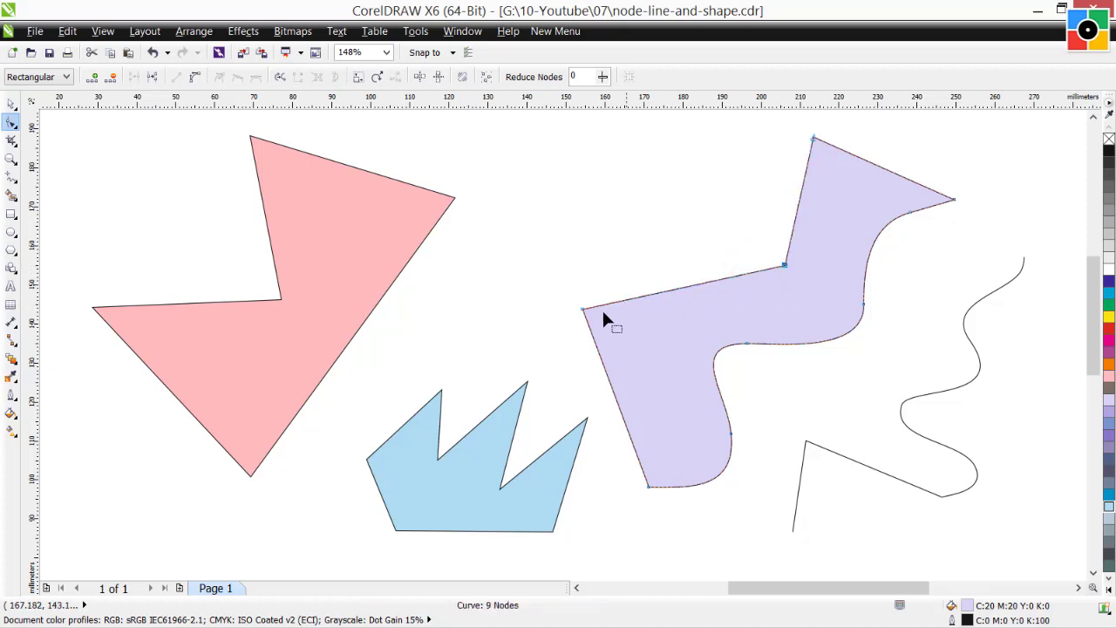
pyautogui.moveTo(584, 309); pyautogui.dragTo(595, 233)
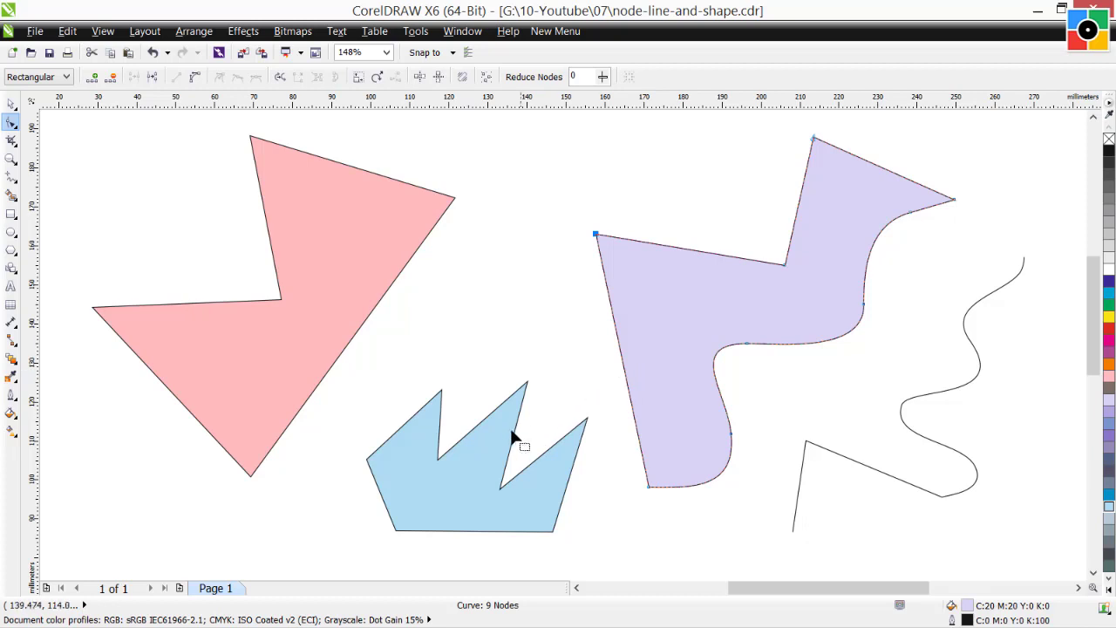
# Reshape the blue shape by moving its first spike's tip node upward and its lower left corner node right and down
pyautogui.click(458, 457)
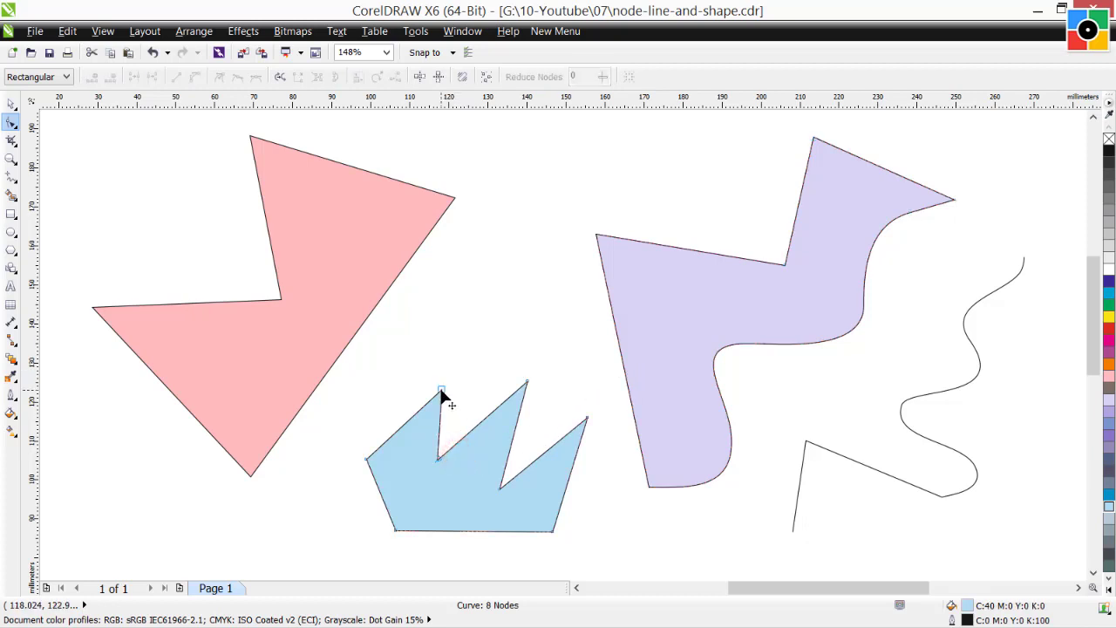
pyautogui.moveTo(441, 391); pyautogui.dragTo(439, 359)
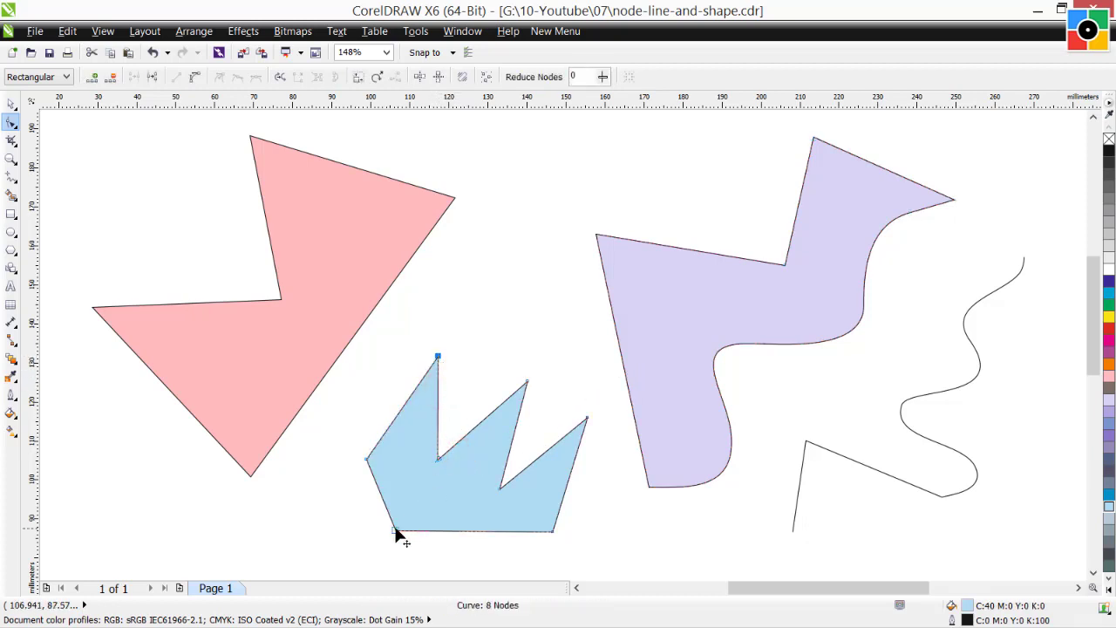
pyautogui.moveTo(395, 530); pyautogui.dragTo(422, 552)
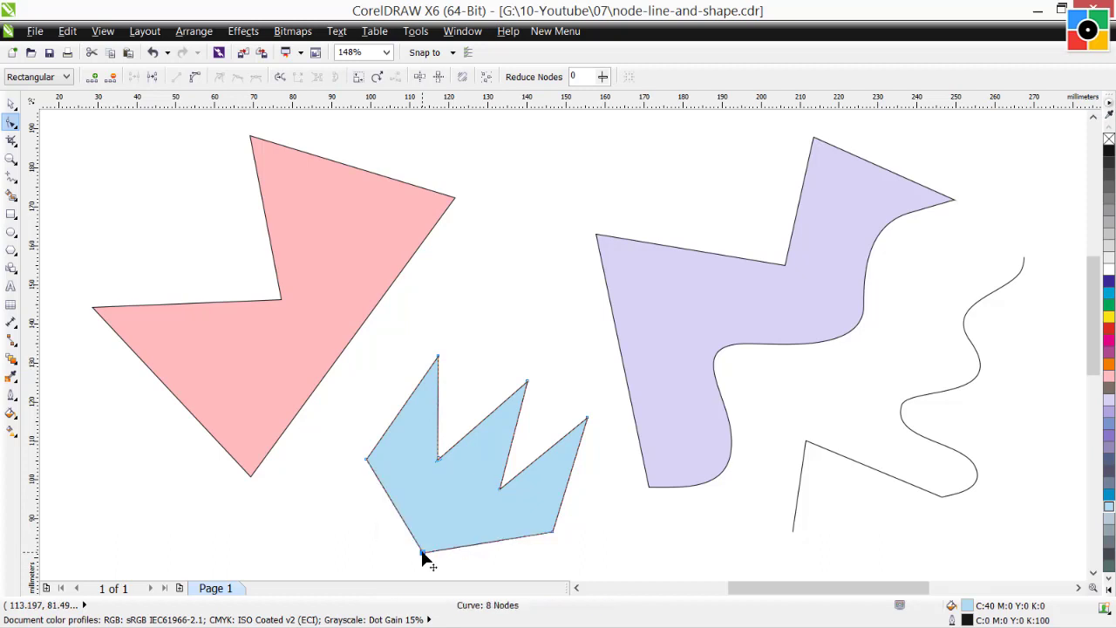
# Reshape the open path by moving its start node left, its first corner right, and its second corner left and down, and deselect it
pyautogui.click(845, 460)
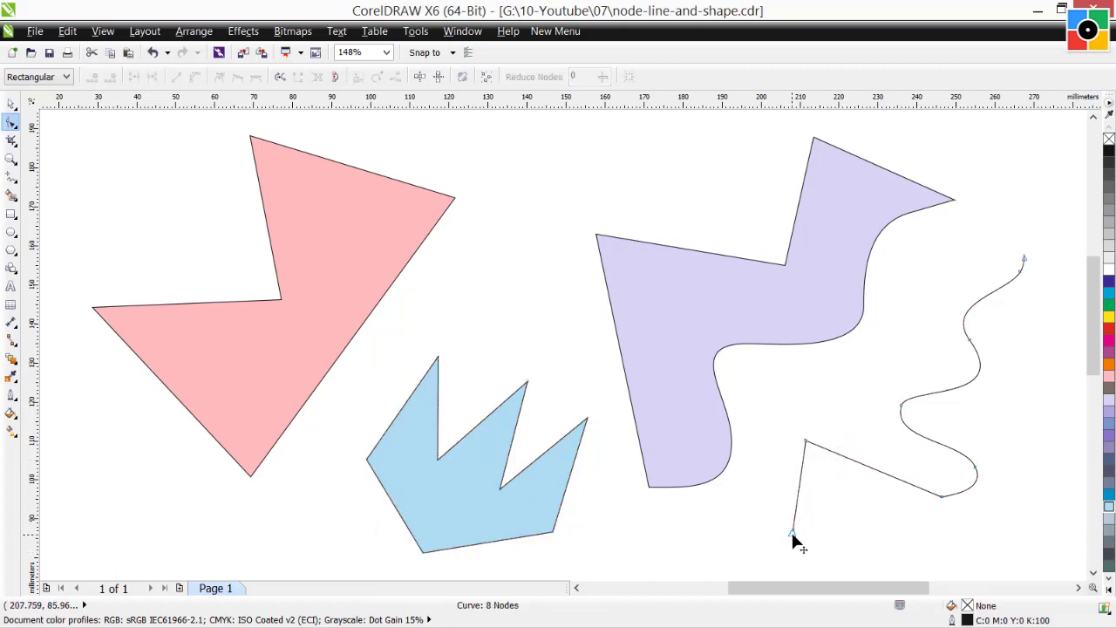
pyautogui.moveTo(793, 533); pyautogui.dragTo(741, 532)
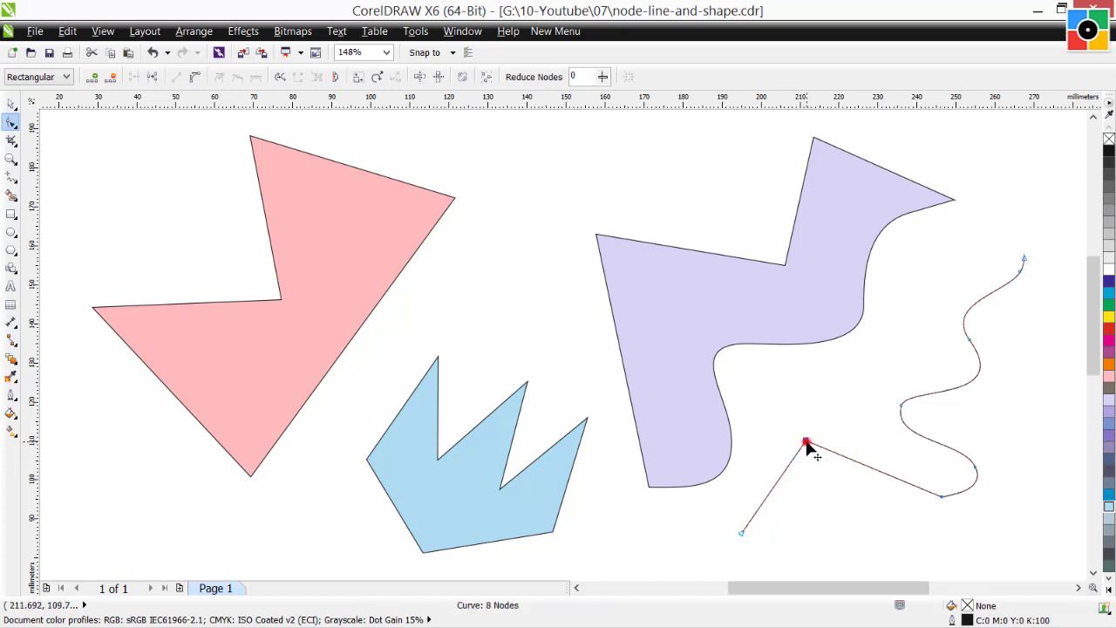
pyautogui.moveTo(807, 443); pyautogui.dragTo(832, 445)
pyautogui.moveTo(943, 495); pyautogui.dragTo(899, 510)
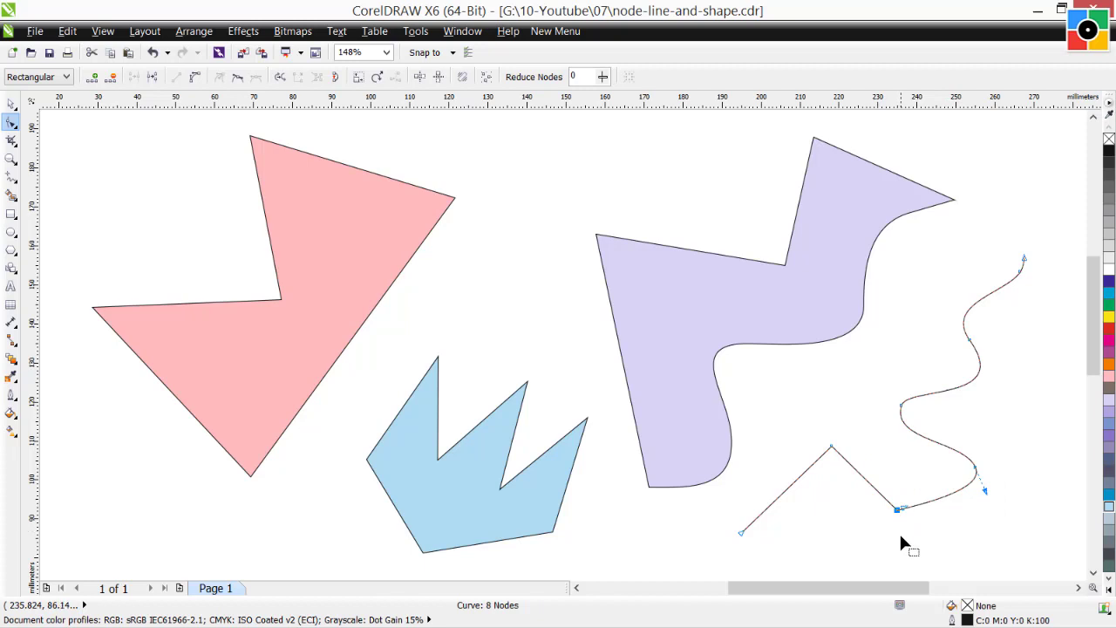
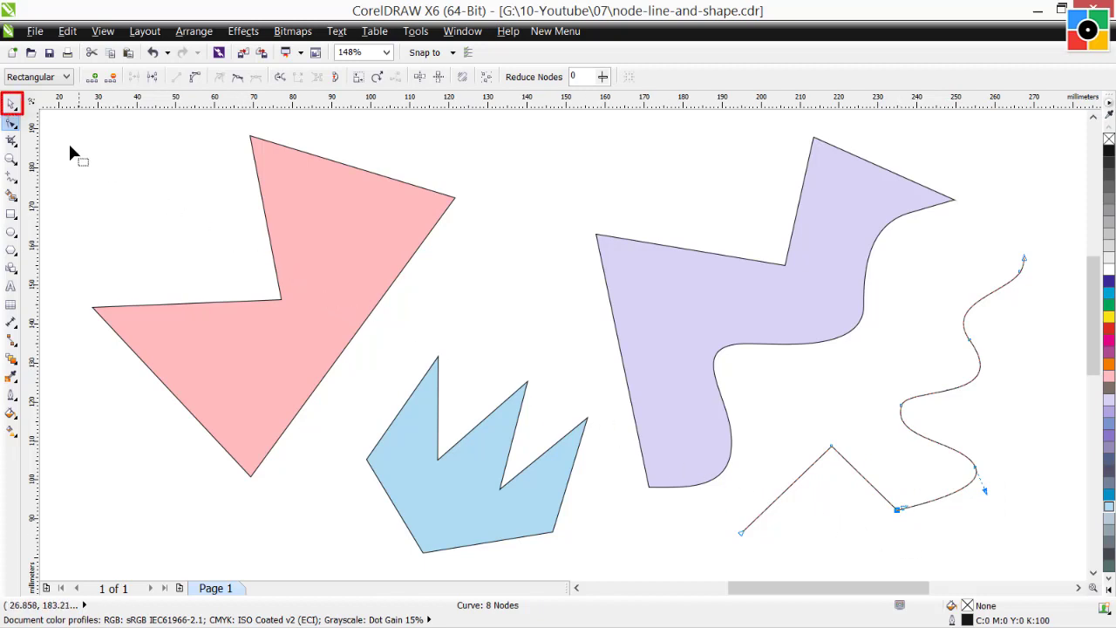
pyautogui.click(12, 104)
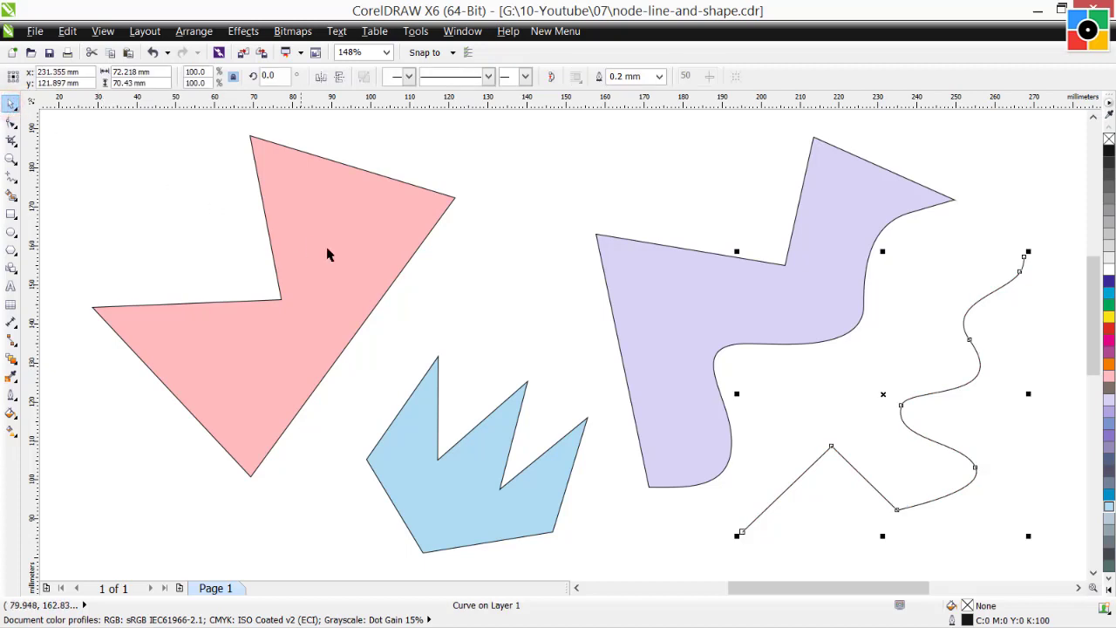
pyautogui.click(538, 320)
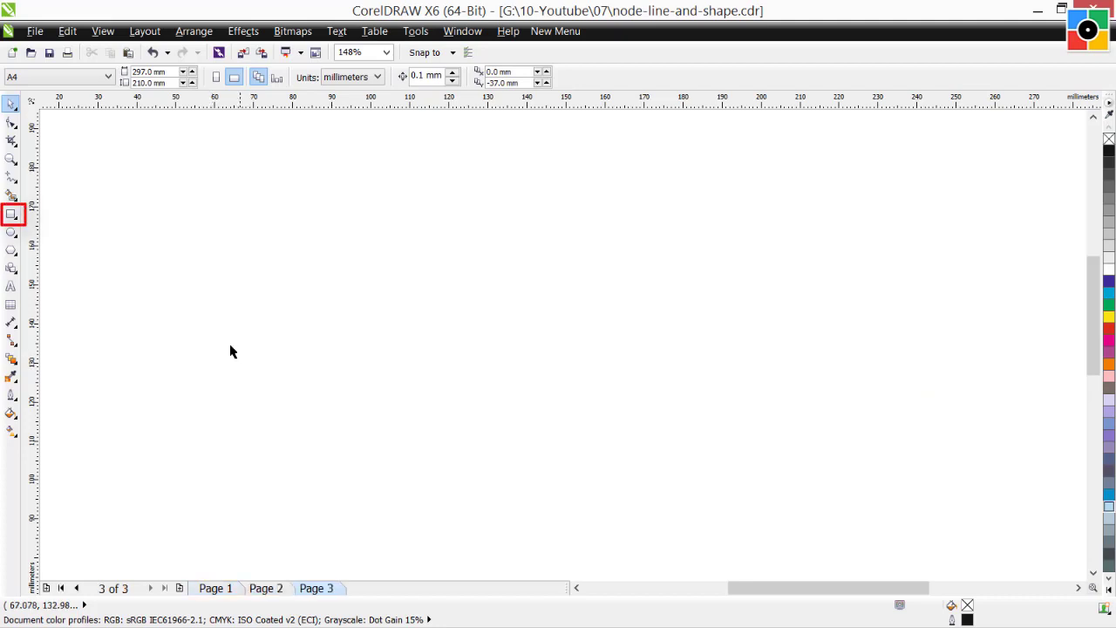
# Draw a wide rectangle about 90 by 30 mm at the upper left of page 3 and a tall one about 31 by 66 mm below it
pyautogui.click(12, 214)
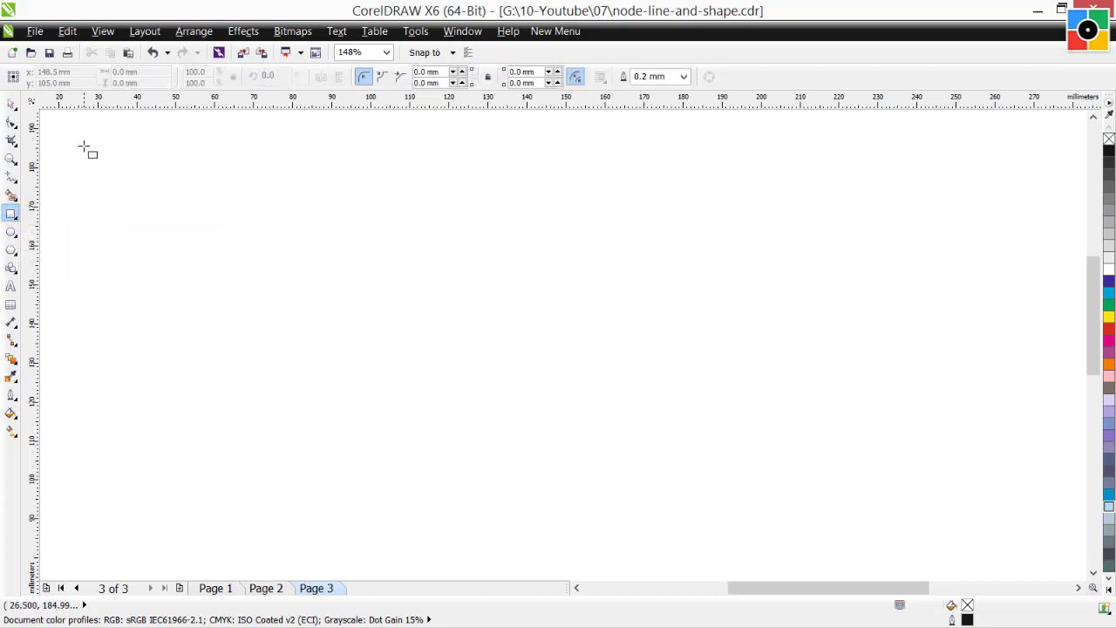
pyautogui.moveTo(84, 145); pyautogui.dragTo(437, 261)
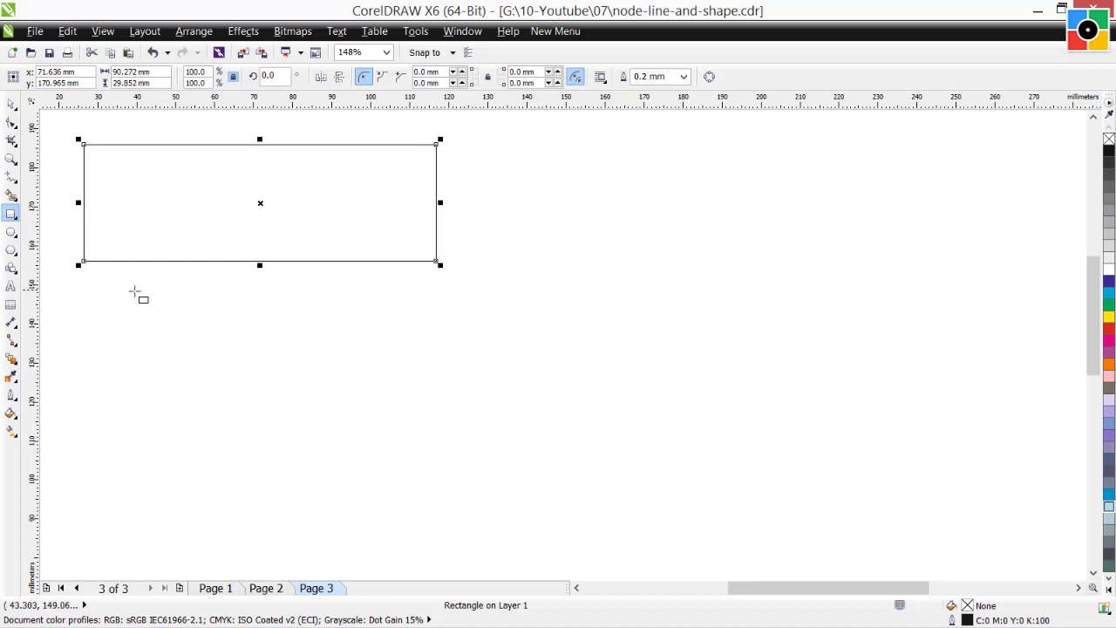
pyautogui.moveTo(118, 296); pyautogui.dragTo(241, 552)
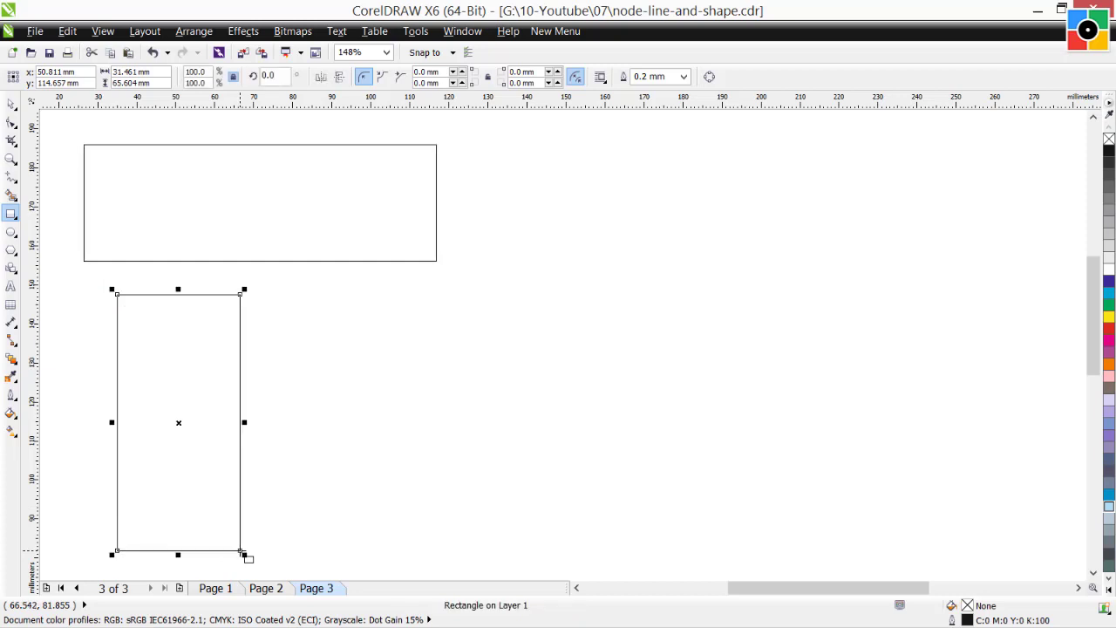
pyautogui.click(10, 105)
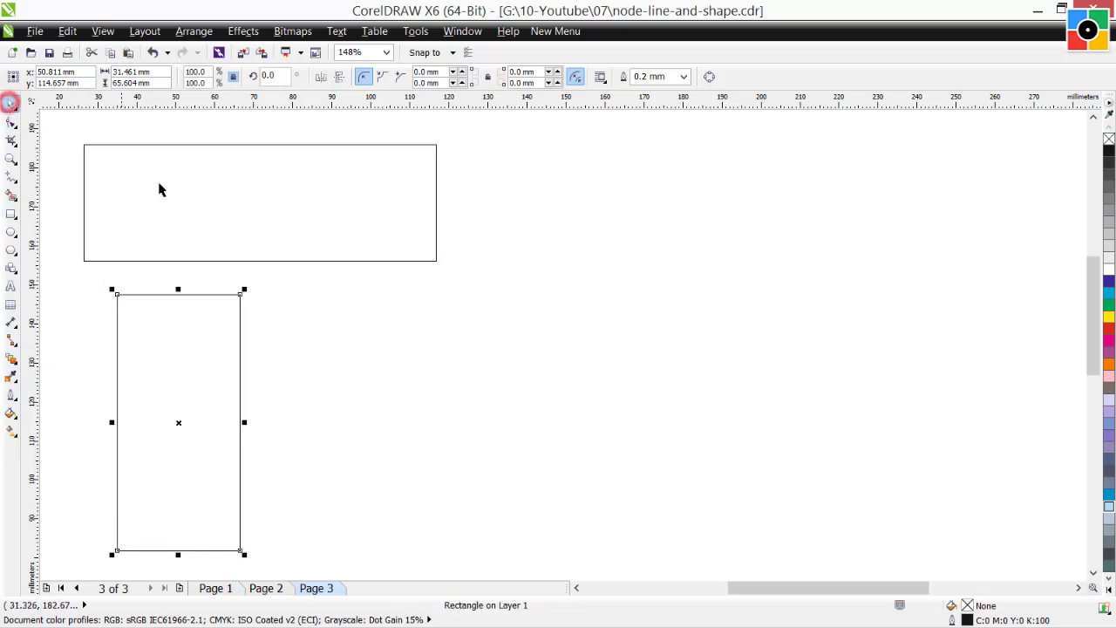
pyautogui.click(524, 345)
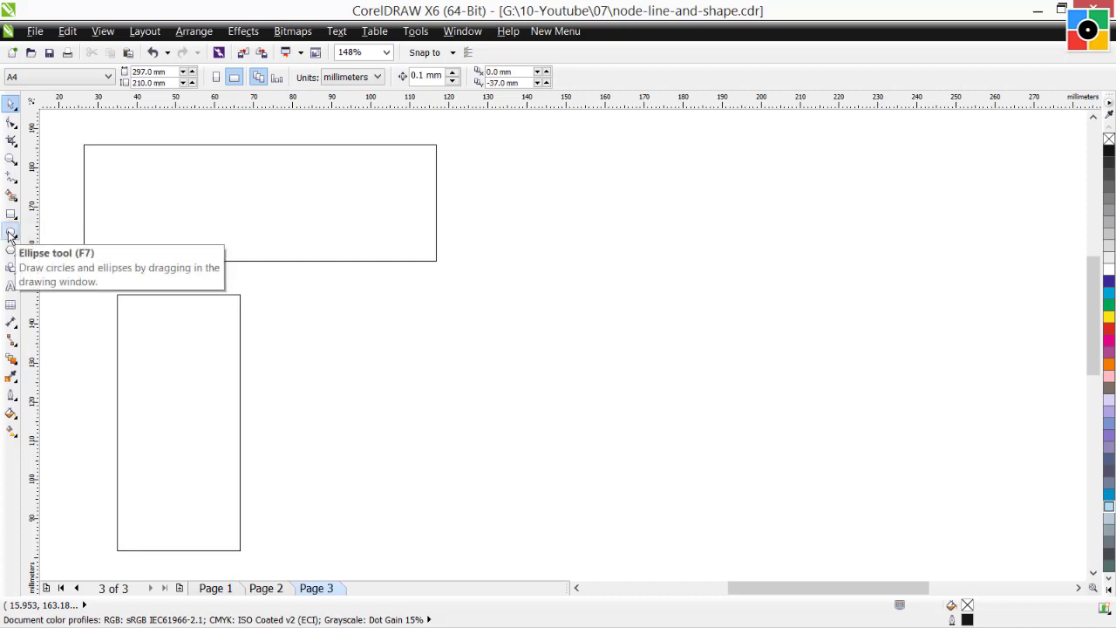
# Draw a tall ellipse about 40 by 68 mm beside the tall rectangle and a wide ellipse about 75 by 36 mm beside the wide rectangle
pyautogui.click(11, 236)
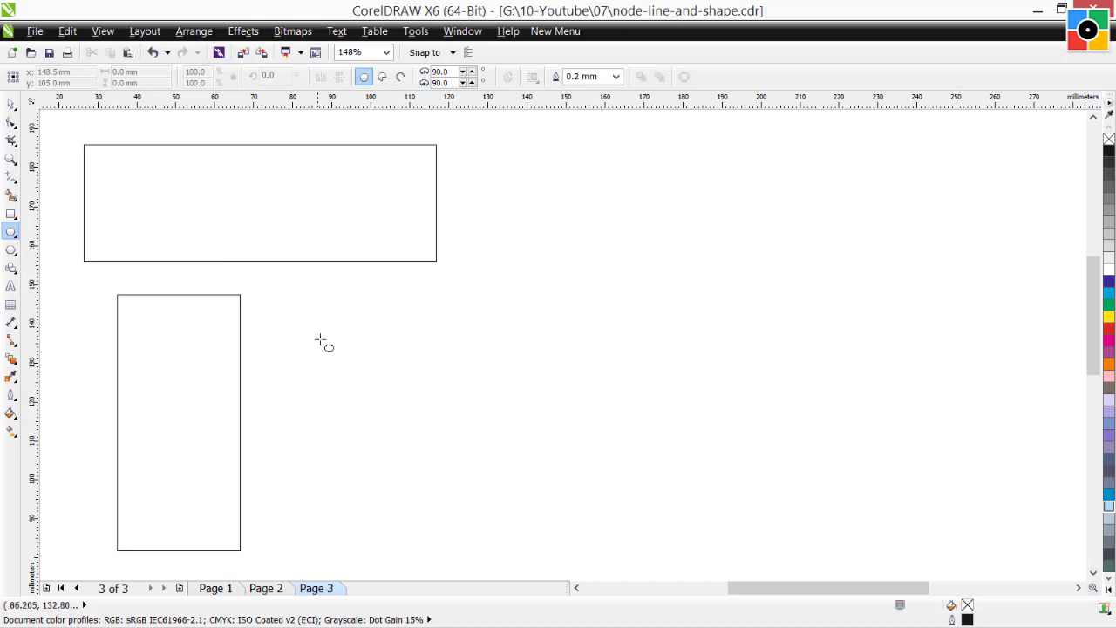
pyautogui.moveTo(288, 292); pyautogui.dragTo(450, 557)
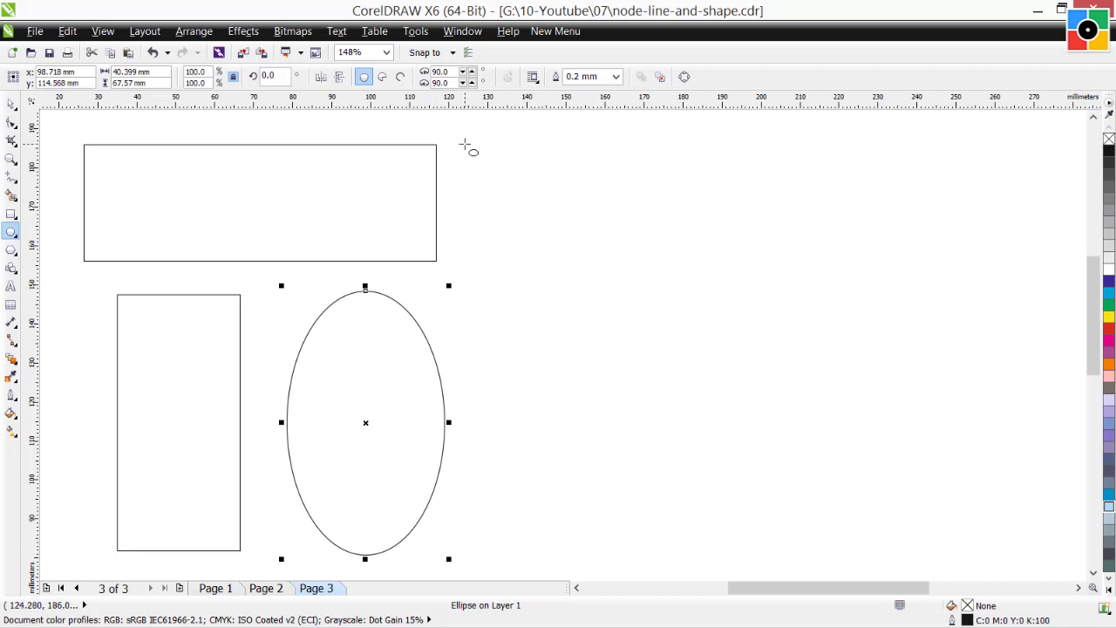
pyautogui.moveTo(465, 144); pyautogui.dragTo(758, 286)
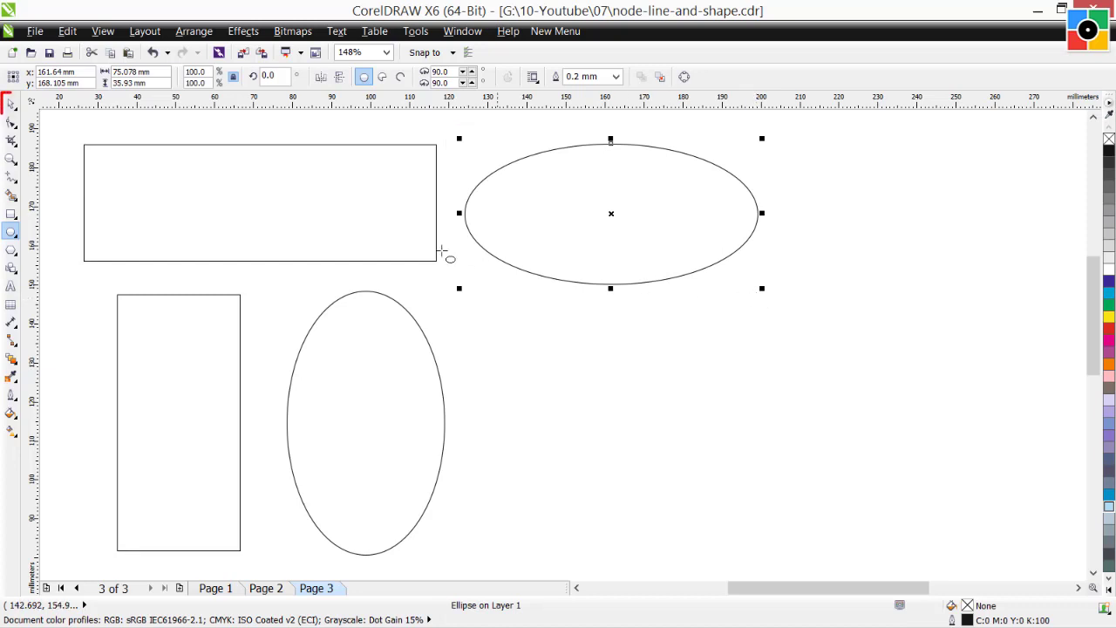
pyautogui.click(11, 103)
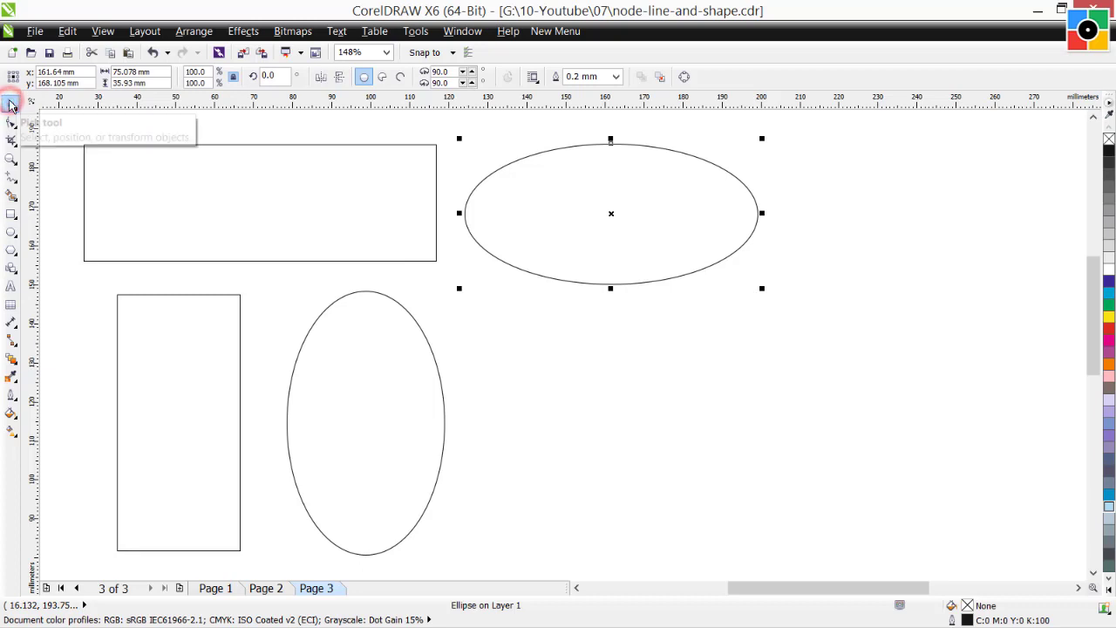
pyautogui.click(530, 329)
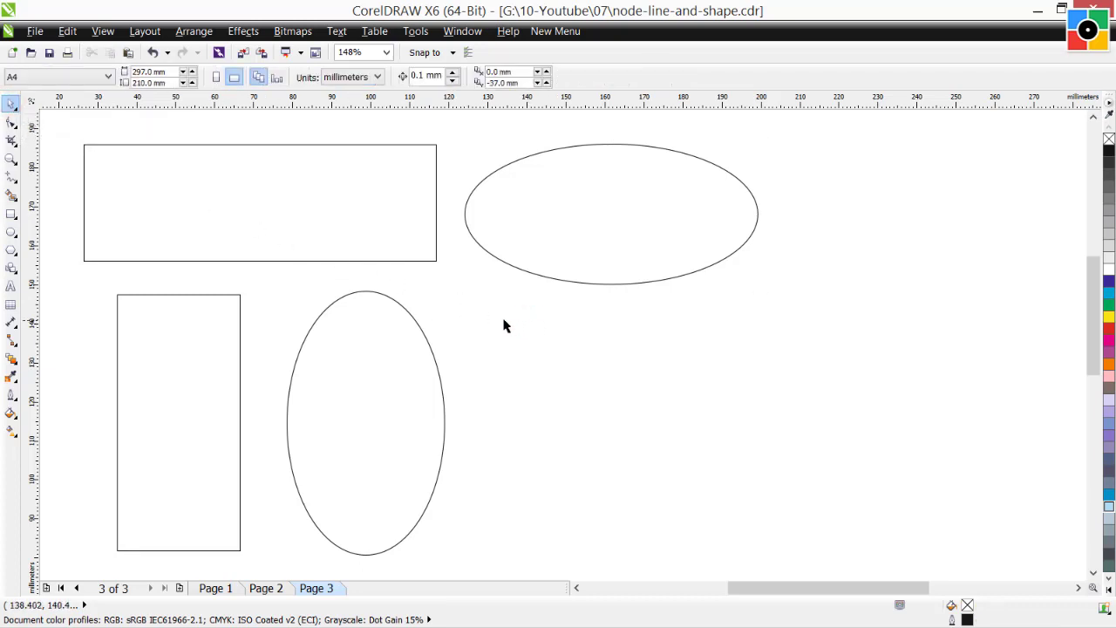
# Draw a wide six-sided polygon about 65 by 36 mm below the wide ellipse and a tall one about 38 by 82 mm to its right
pyautogui.click(11, 251)
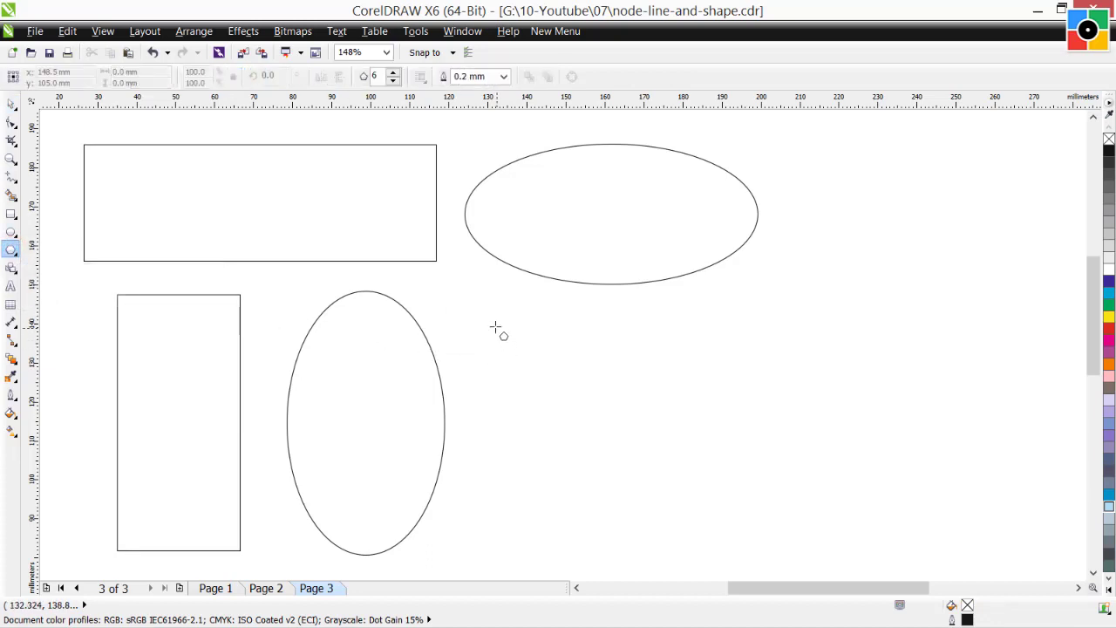
pyautogui.moveTo(490, 326)
pyautogui.mouseDown()
pyautogui.moveTo(517, 362)
pyautogui.moveTo(783, 465)
pyautogui.mouseUp()
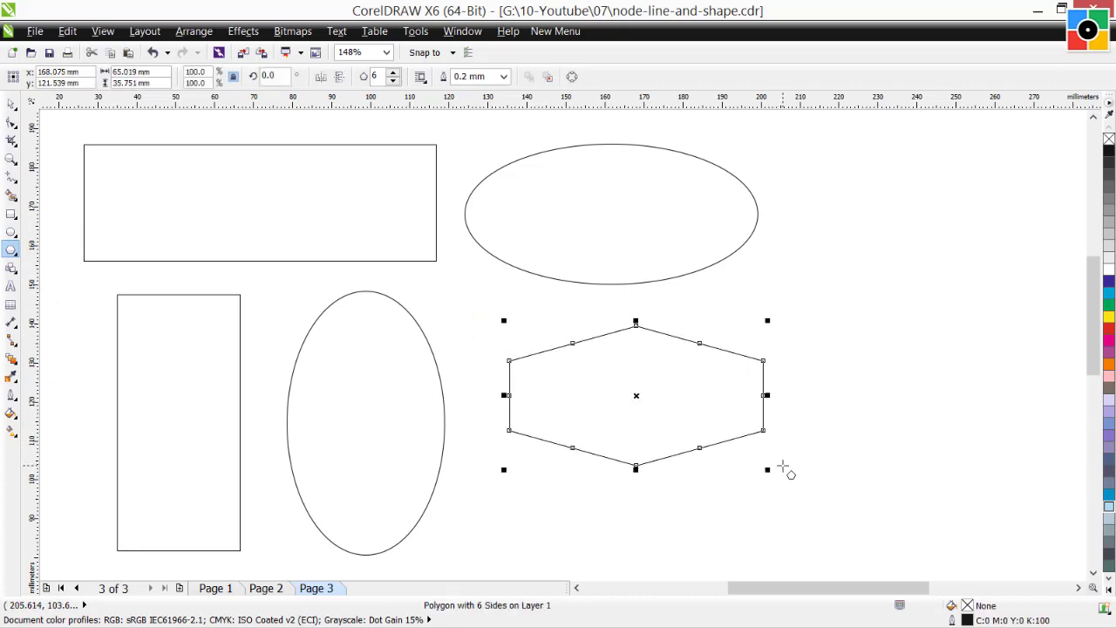
pyautogui.moveTo(812, 153); pyautogui.dragTo(975, 475)
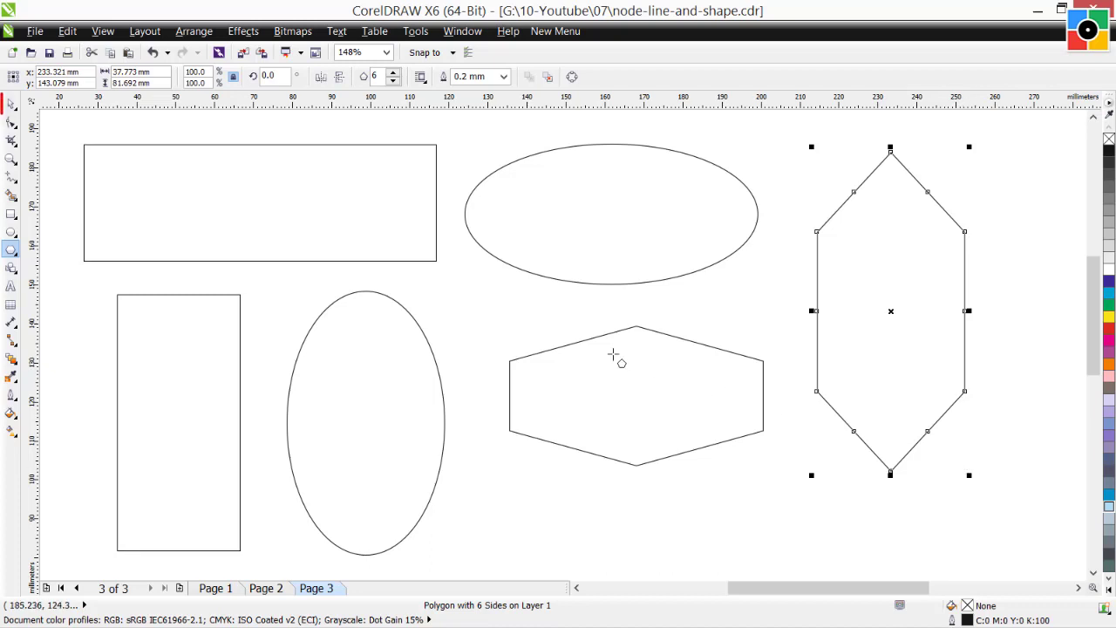
pyautogui.click(11, 104)
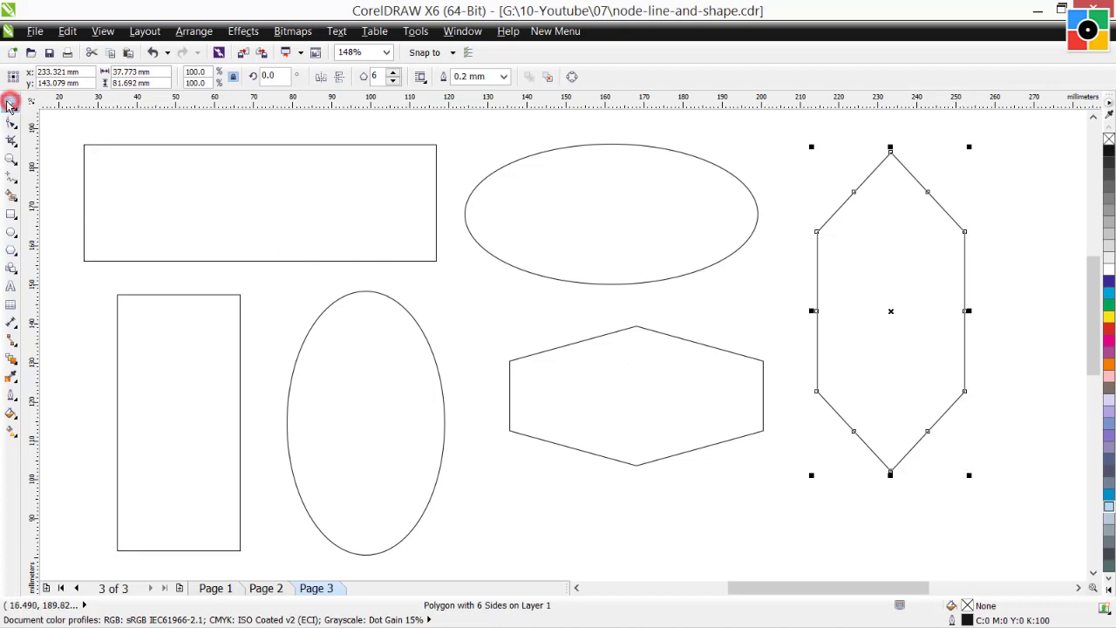
pyautogui.click(609, 501)
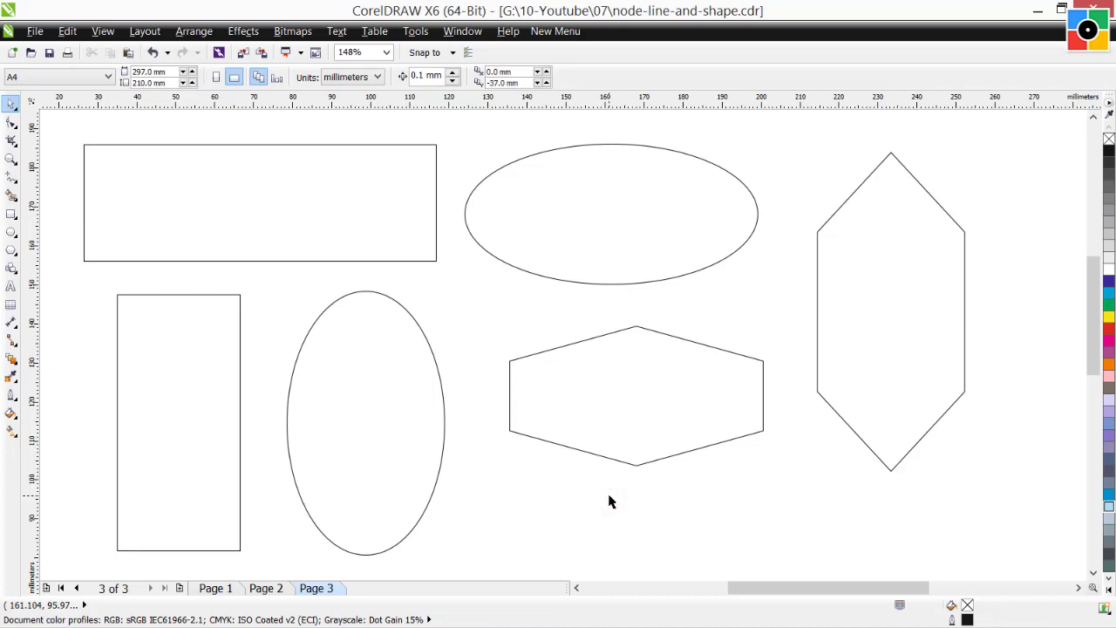
# Fill the wide rectangle with 30% black gray and the wide ellipse with pink (C:0 M:40 Y:20 K:0)
pyautogui.click(390, 262)
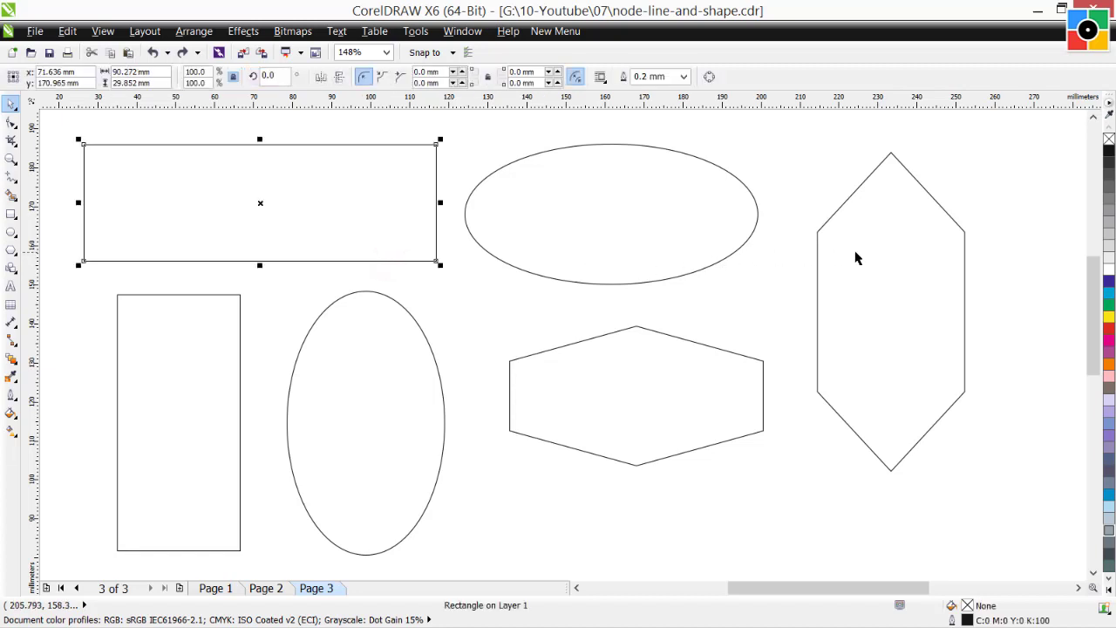
pyautogui.click(1108, 237)
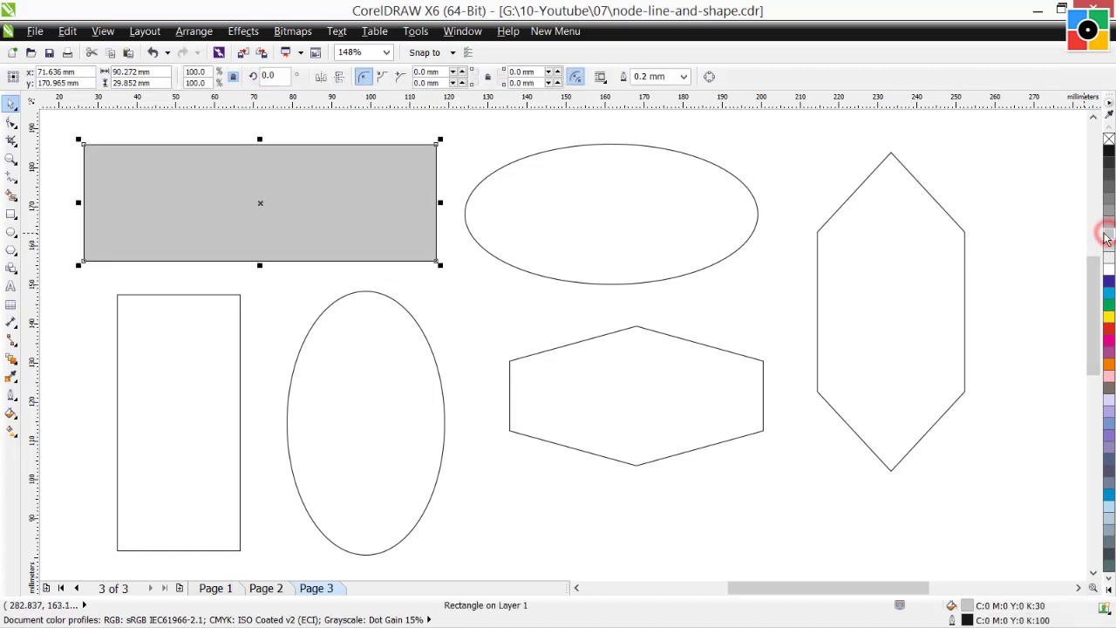
pyautogui.click(755, 232)
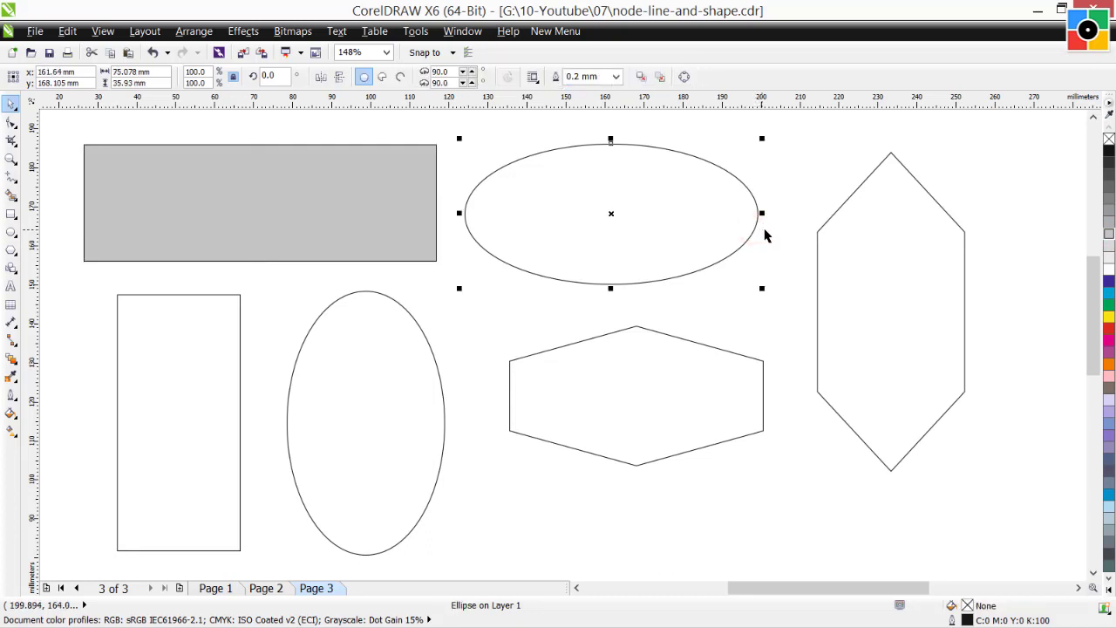
pyautogui.click(1109, 379)
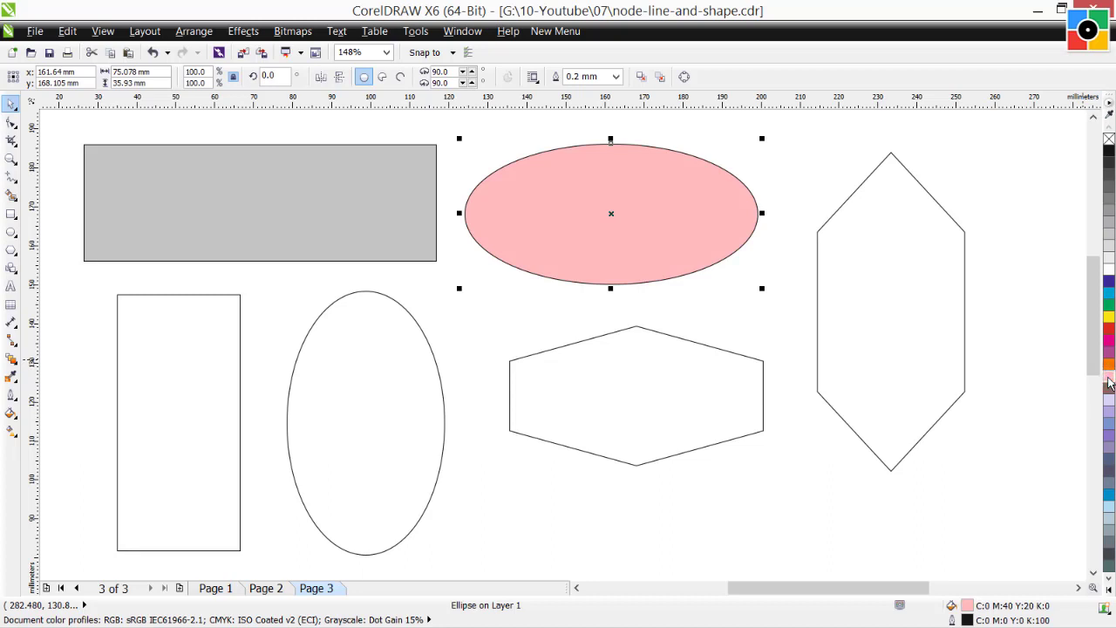
# Fill the tall polygon with lavender (C:20 M:20 Y:0 K:0) and the tall rectangle with light blue (C:40 M:0 Y:0 K:0)
pyautogui.click(831, 218)
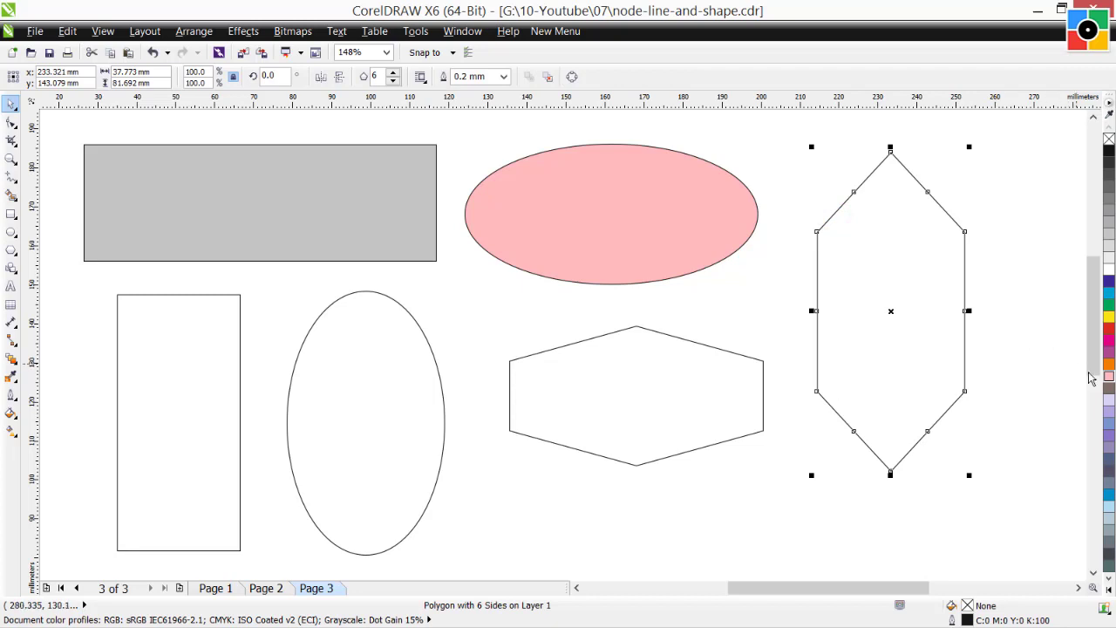
pyautogui.click(1110, 400)
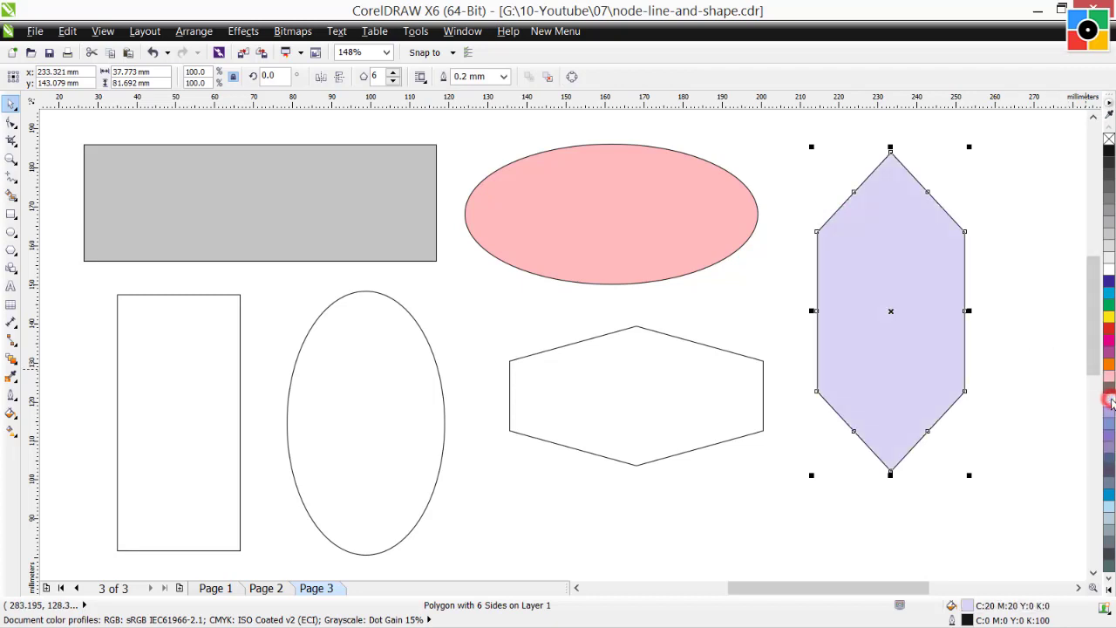
pyautogui.click(242, 393)
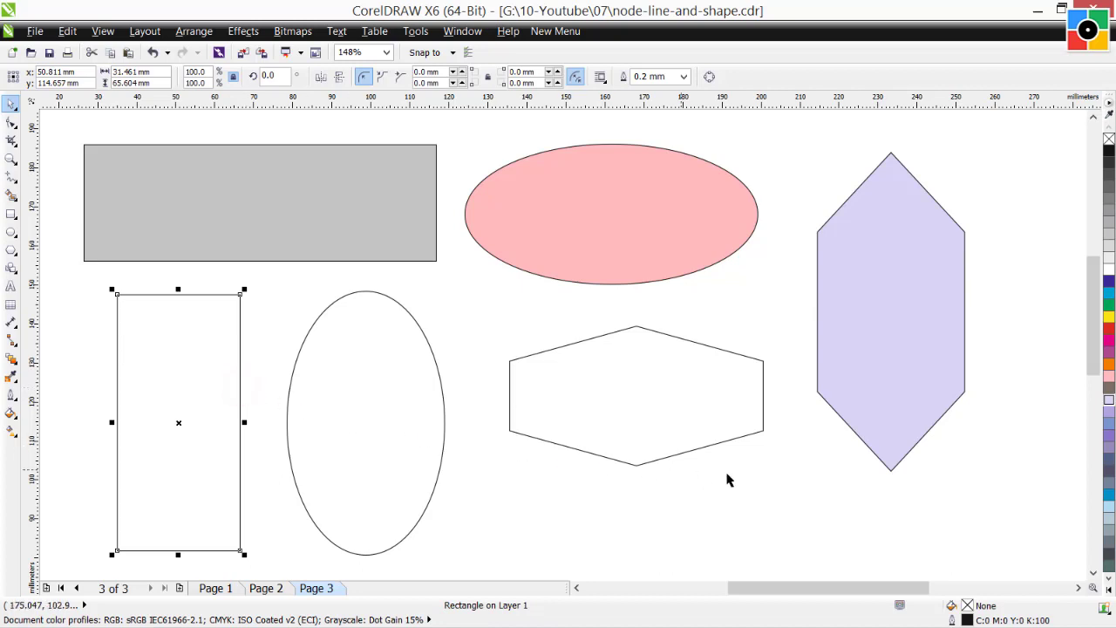
pyautogui.click(1110, 507)
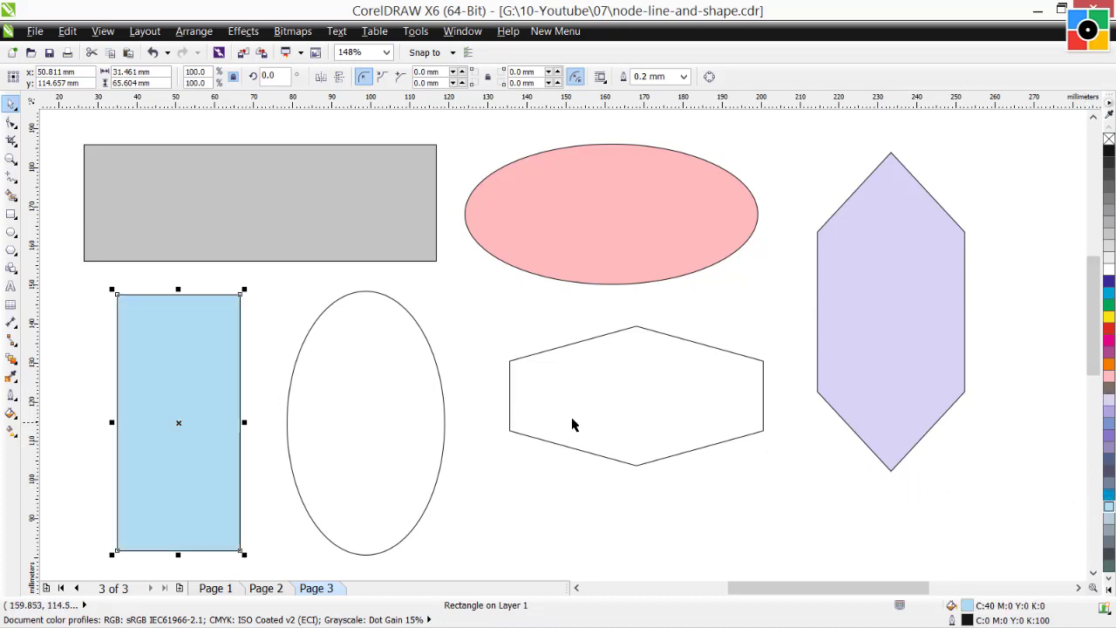
# Fill the tall ellipse with turquoise (C:60 M:0 Y:20 K:0)
pyautogui.click(442, 404)
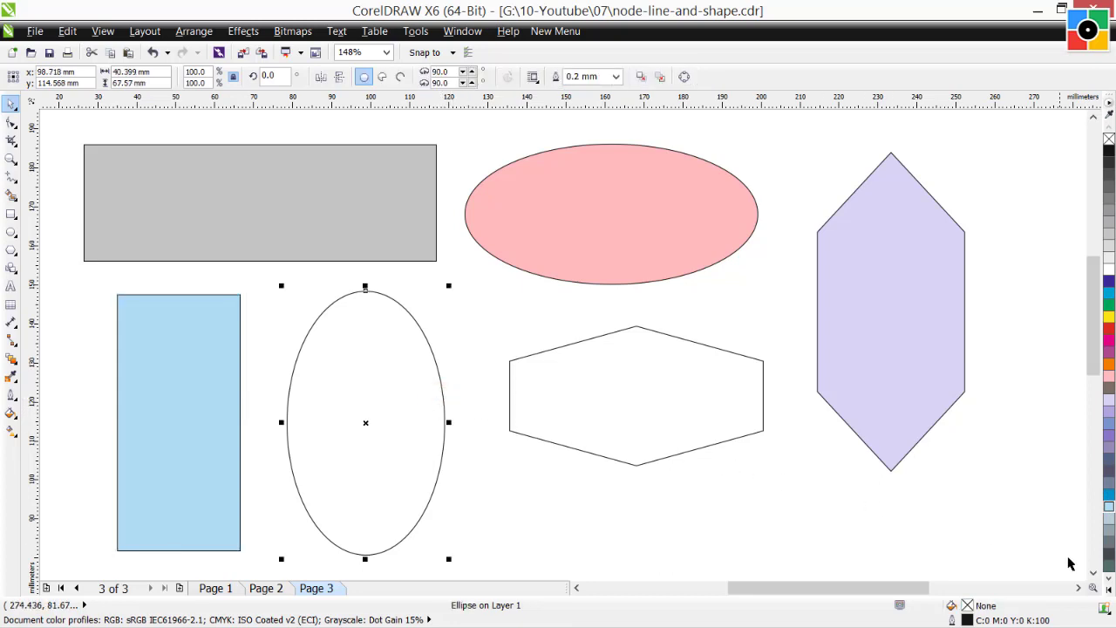
pyautogui.scroll(-5, 1109, 579)
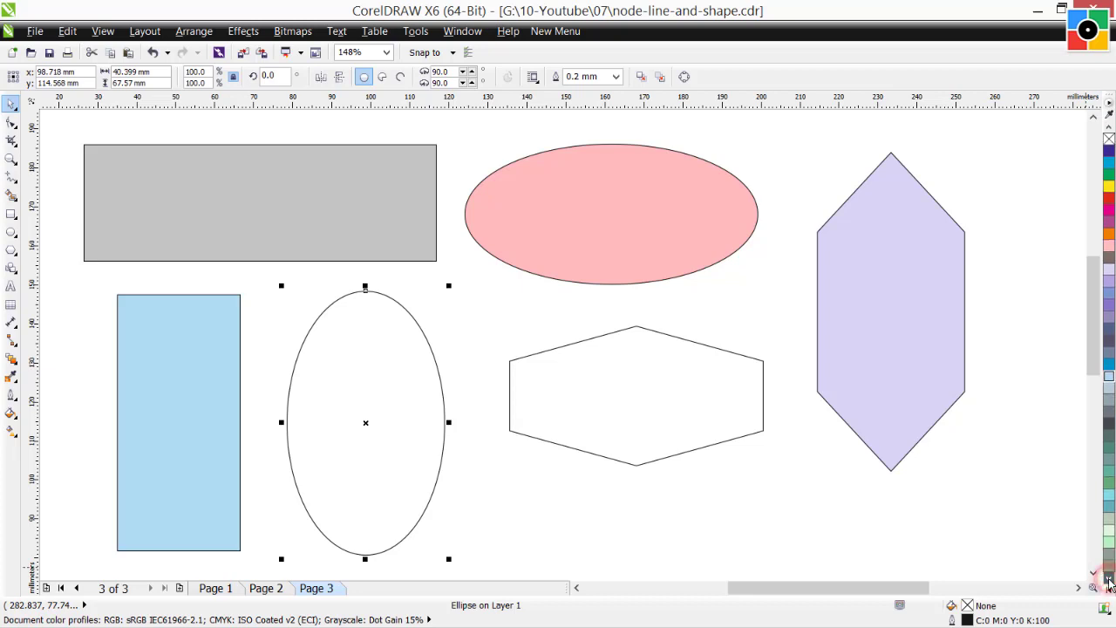
pyautogui.click(1109, 483)
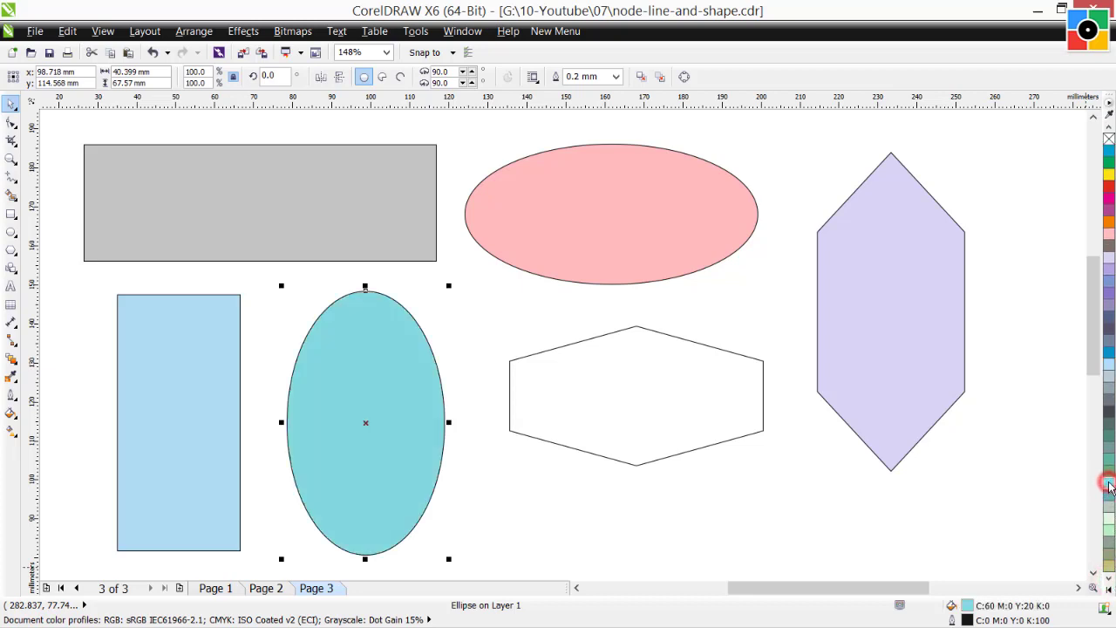
# Fill the wide six-sided polygon with light green (C:40 M:0 Y:40 K:0) and deselect it
pyautogui.click(763, 406)
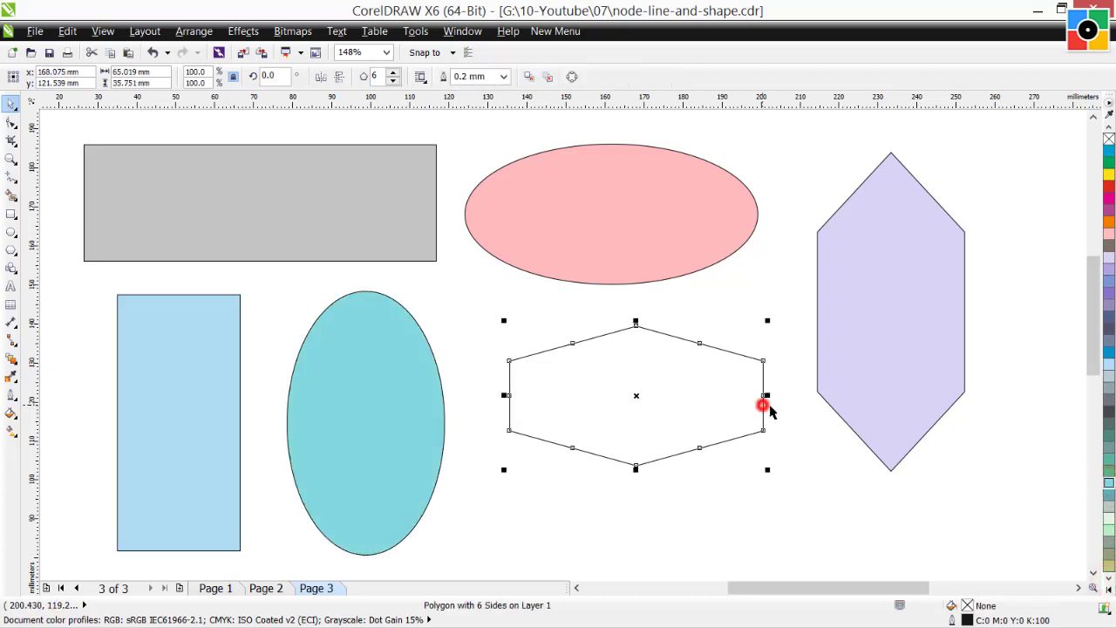
pyautogui.click(1108, 532)
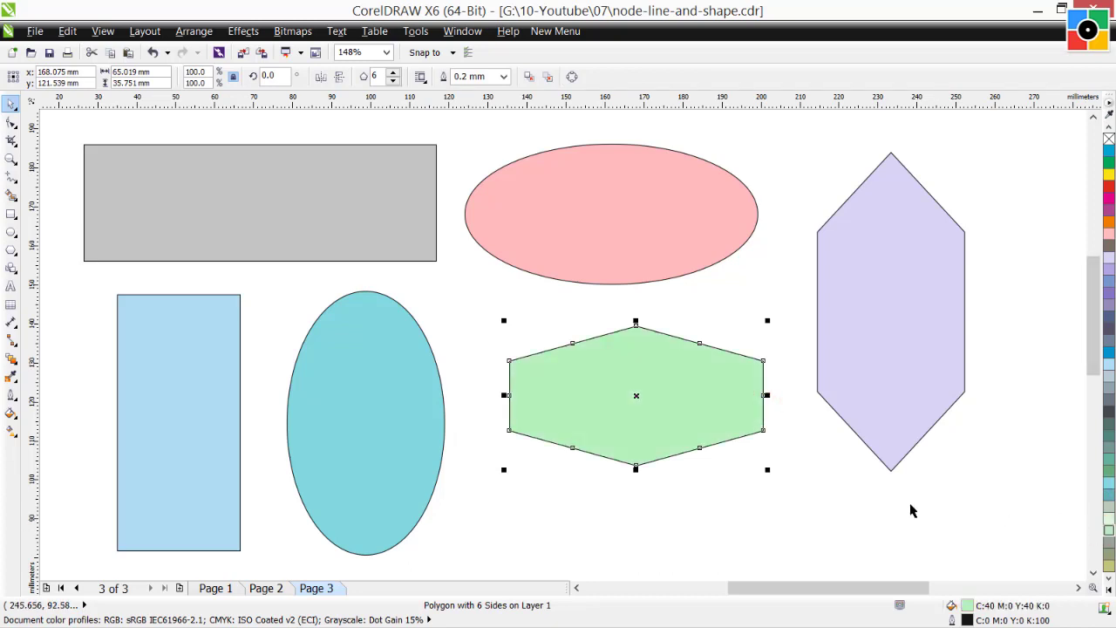
pyautogui.click(813, 491)
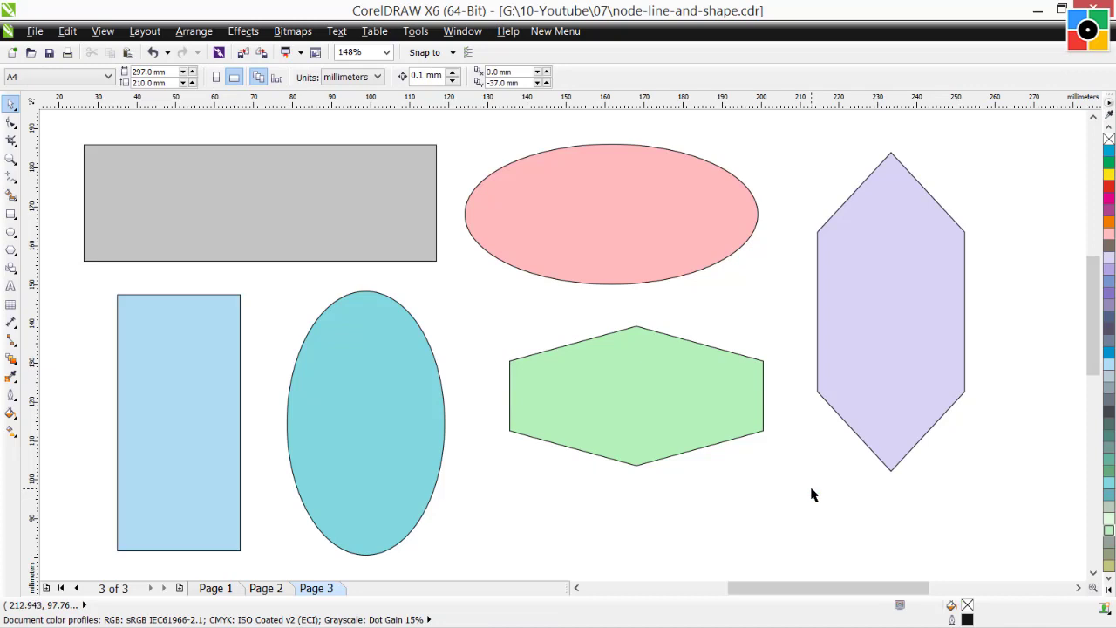
# Select the gray rectangle, turquoise ellipse and green polygon in turn to check which object type each one is
pyautogui.click(282, 236)
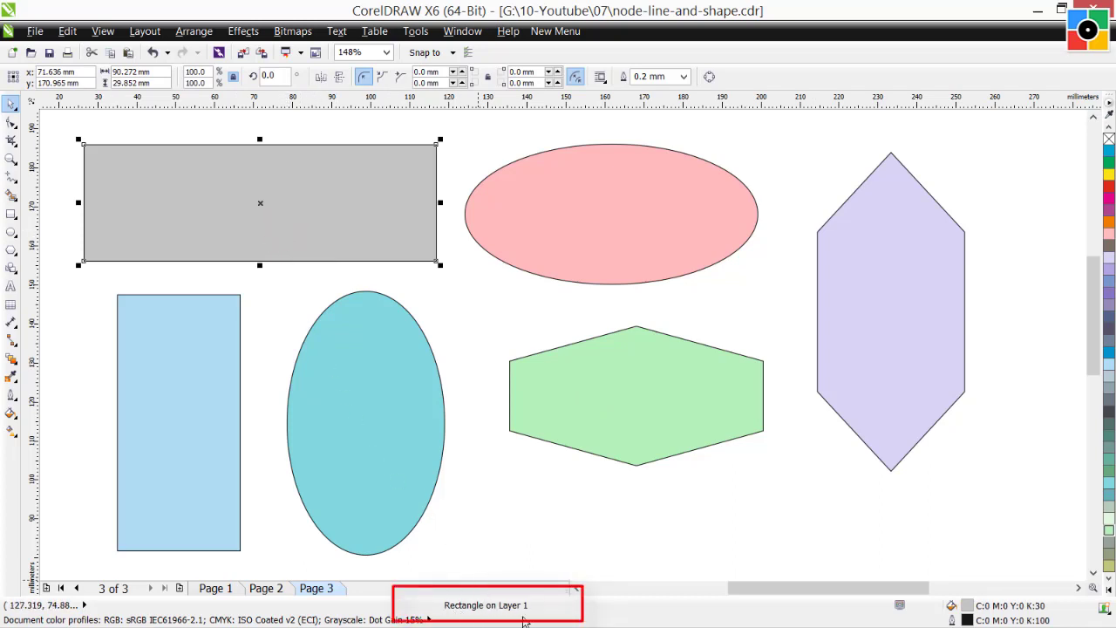
pyautogui.click(360, 373)
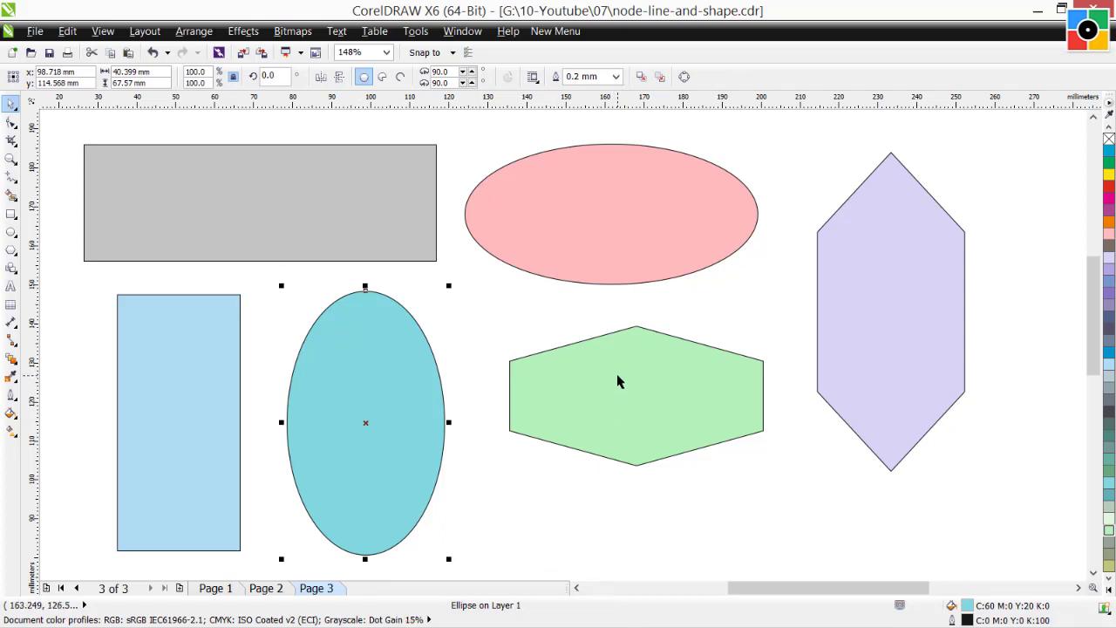
pyautogui.click(617, 381)
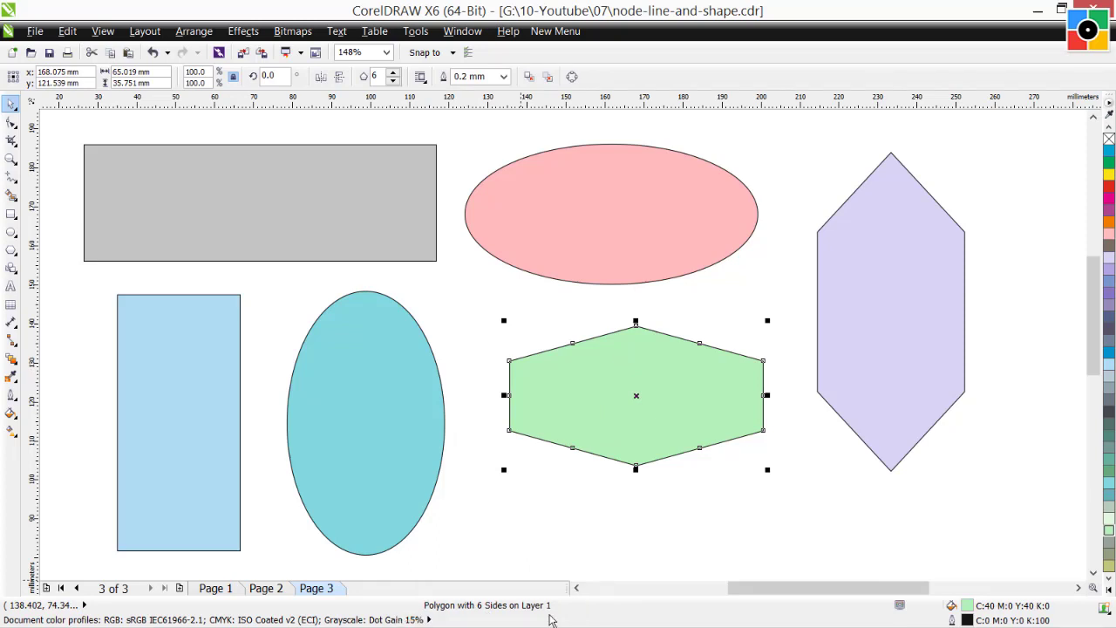
pyautogui.click(585, 524)
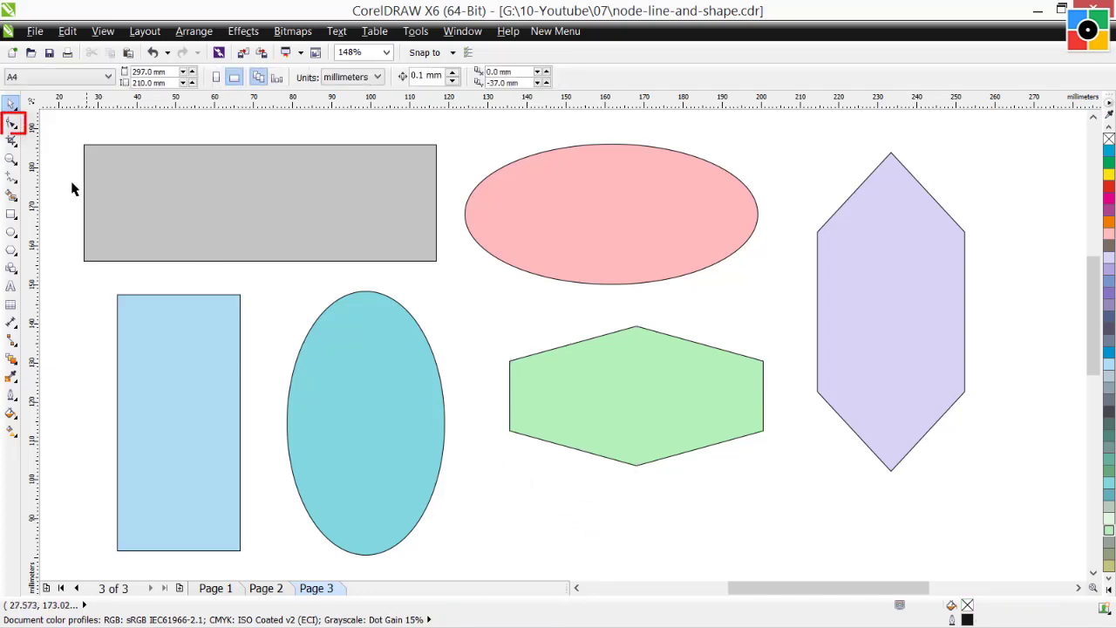
# Round all corners of the gray rectangle to a radius of about 5 mm with the Shape tool
pyautogui.click(10, 124)
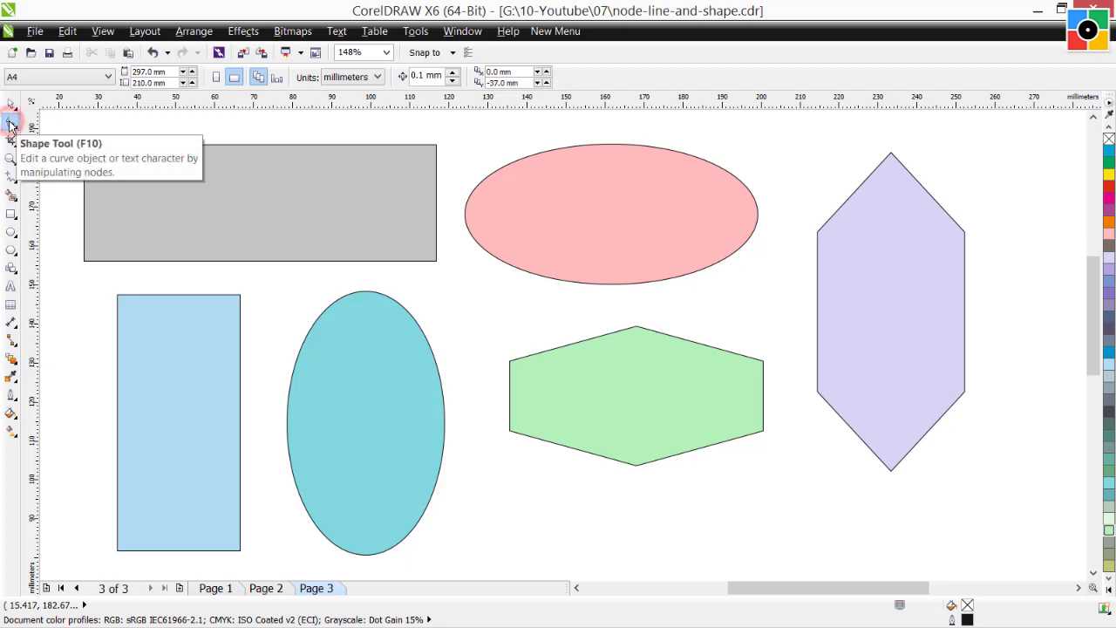
pyautogui.click(267, 199)
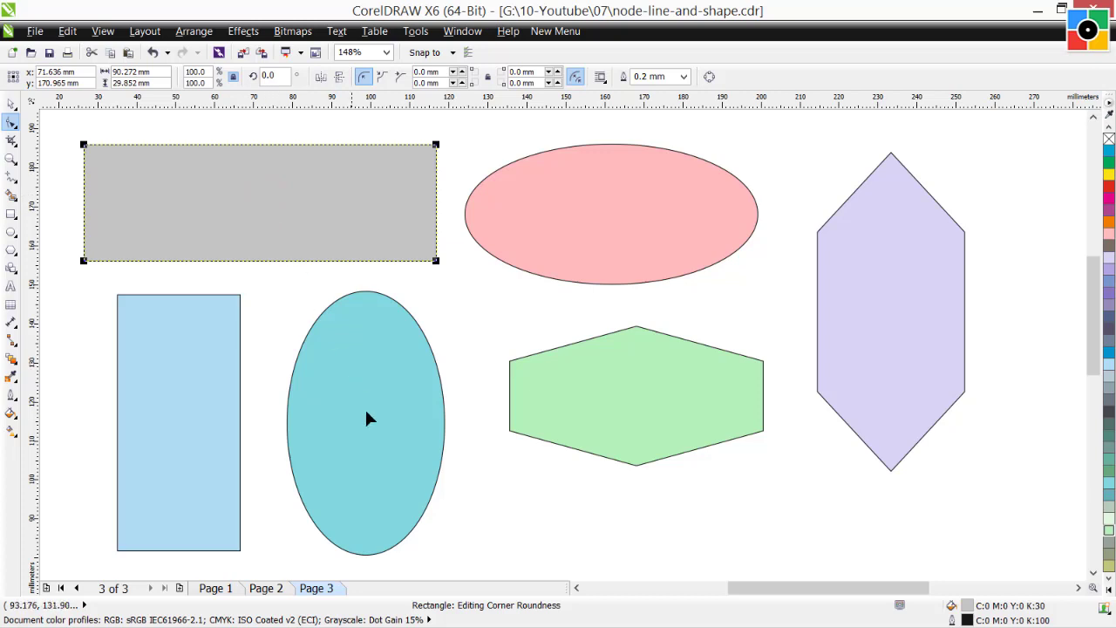
pyautogui.moveTo(394, 621)
pyautogui.mouseDown()
pyautogui.moveTo(558, 586)
pyautogui.moveTo(424, 621)
pyautogui.mouseUp()
pyautogui.moveTo(435, 263); pyautogui.dragTo(419, 259)
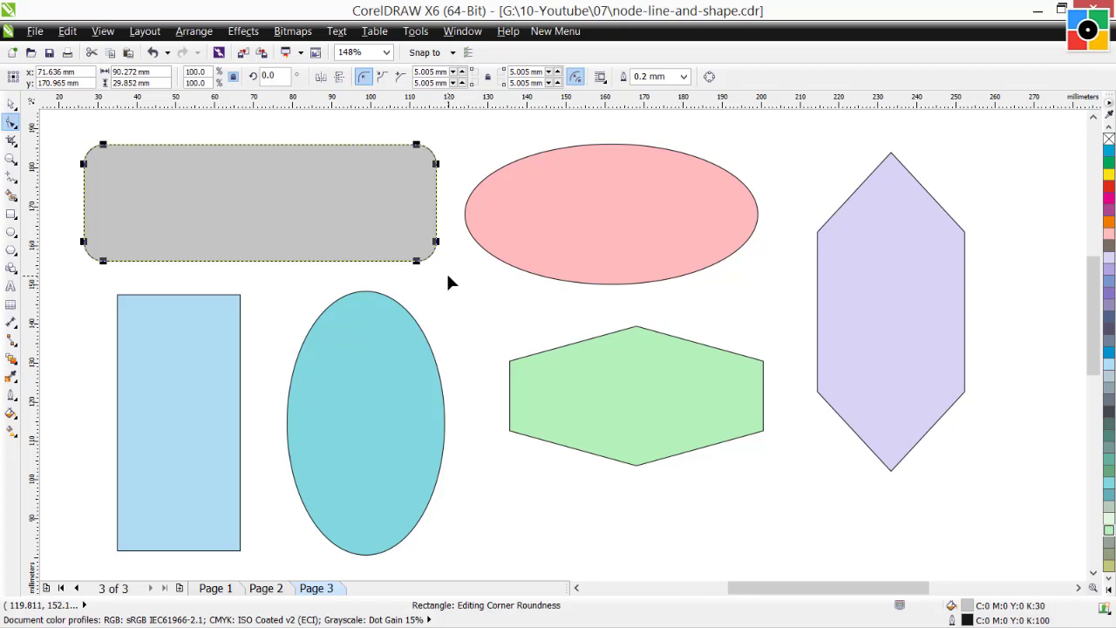
# Cut the turquoise ellipse into a pie ending at about 10 degrees and open the pink ellipse into an arc ending at about 309 degrees
pyautogui.click(384, 410)
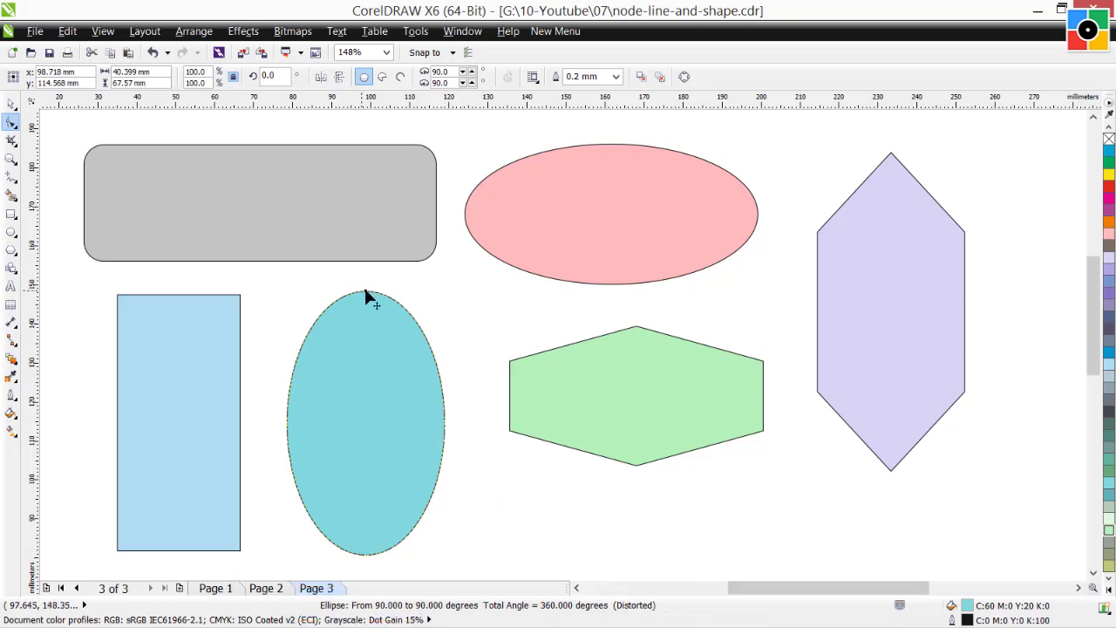
pyautogui.moveTo(365, 290); pyautogui.dragTo(429, 406)
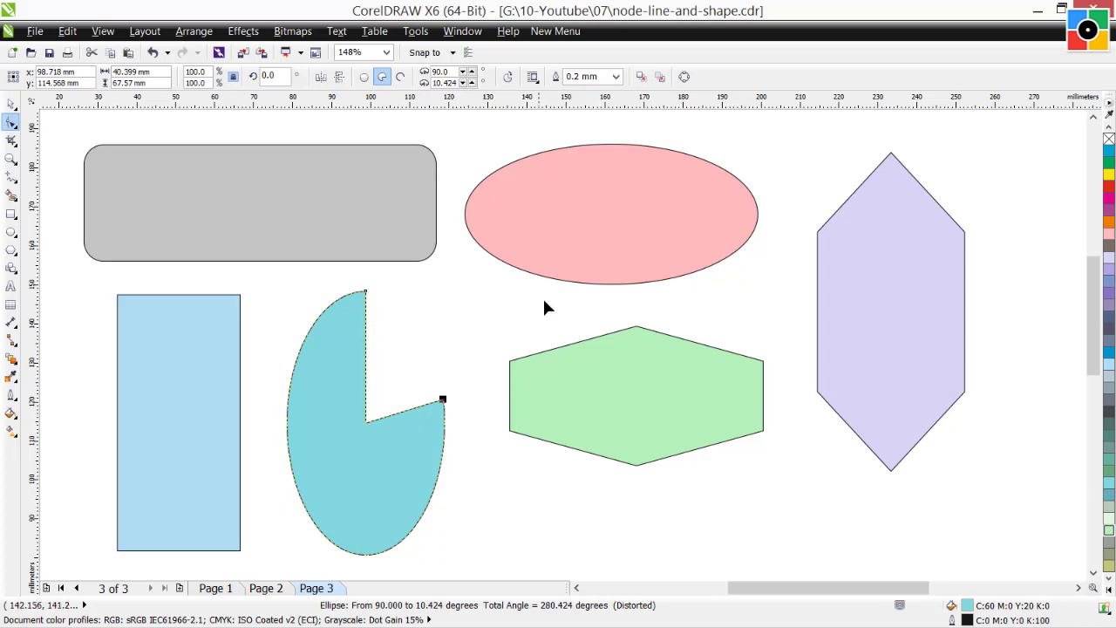
pyautogui.click(576, 230)
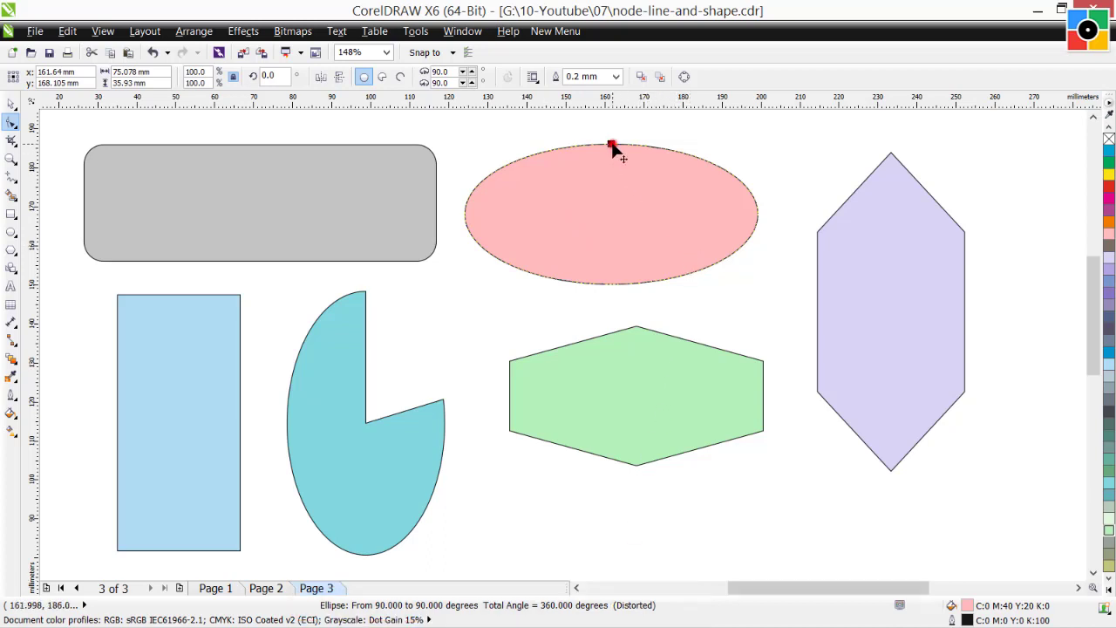
pyautogui.moveTo(612, 143); pyautogui.dragTo(744, 294)
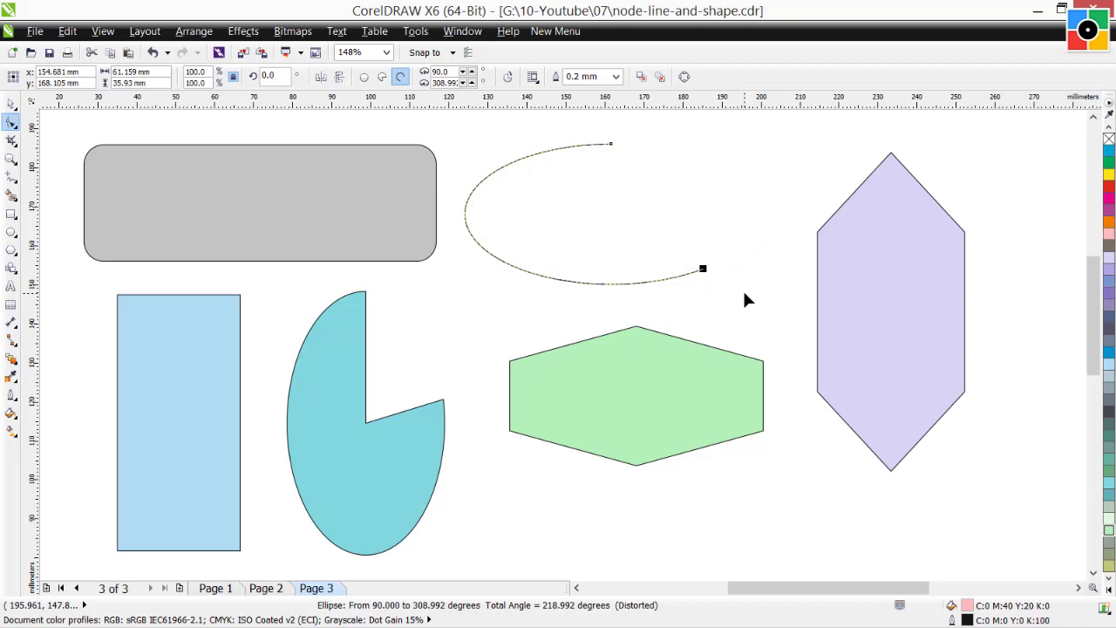
# Reshape the green polygon into a six-pointed star about 82 by 45 mm by moving its corner nodes outward and its mid-side nodes inward
pyautogui.click(653, 395)
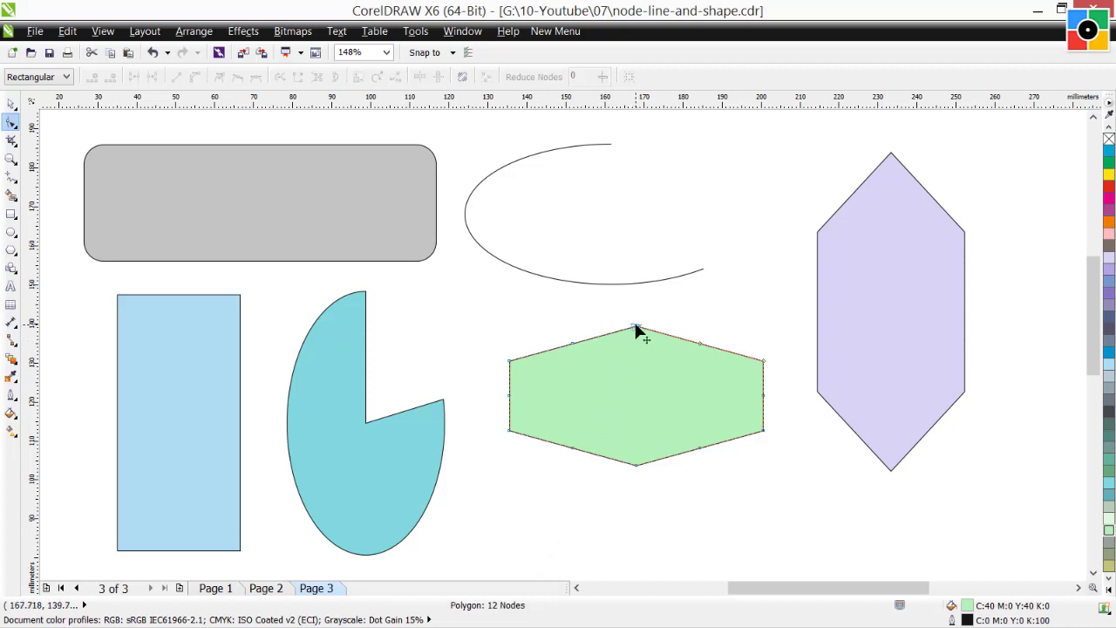
pyautogui.moveTo(635, 326); pyautogui.dragTo(635, 311)
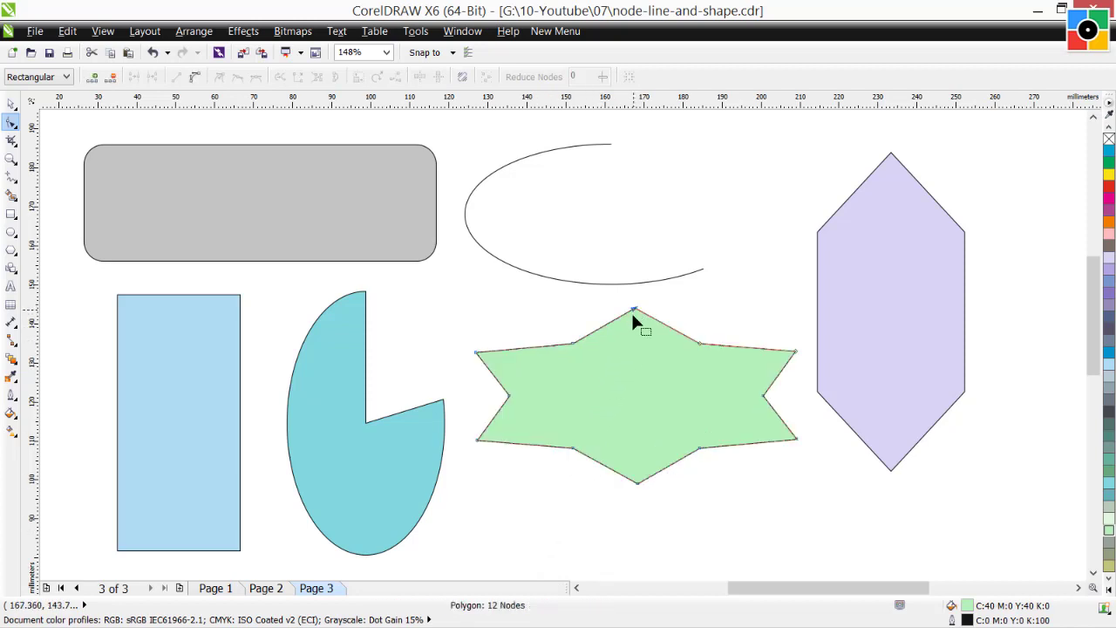
pyautogui.moveTo(573, 345); pyautogui.dragTo(600, 361)
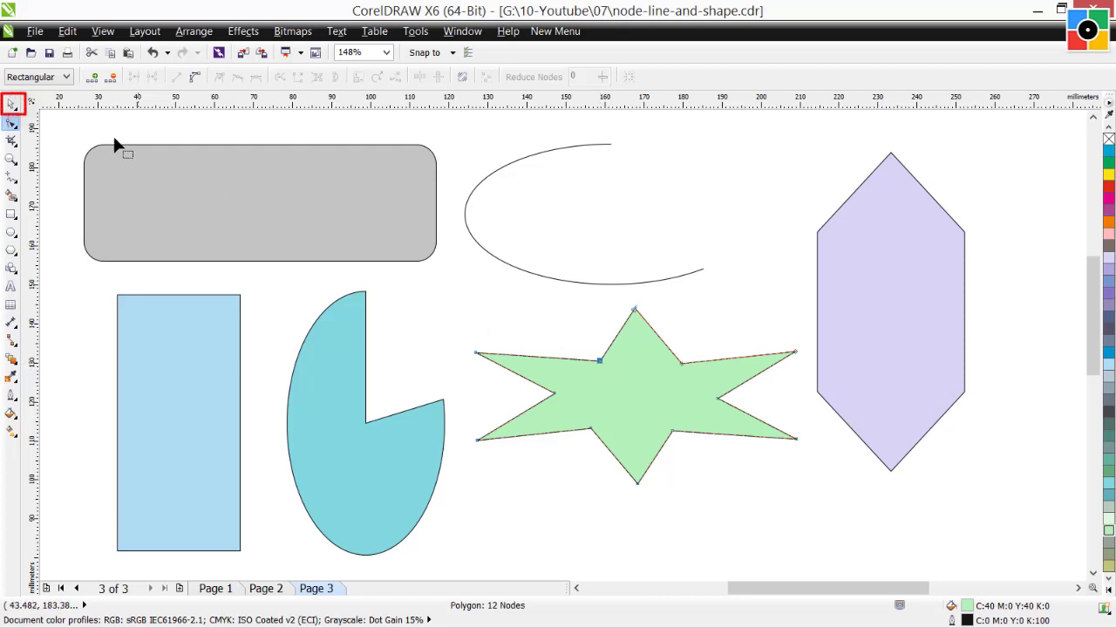
pyautogui.click(11, 105)
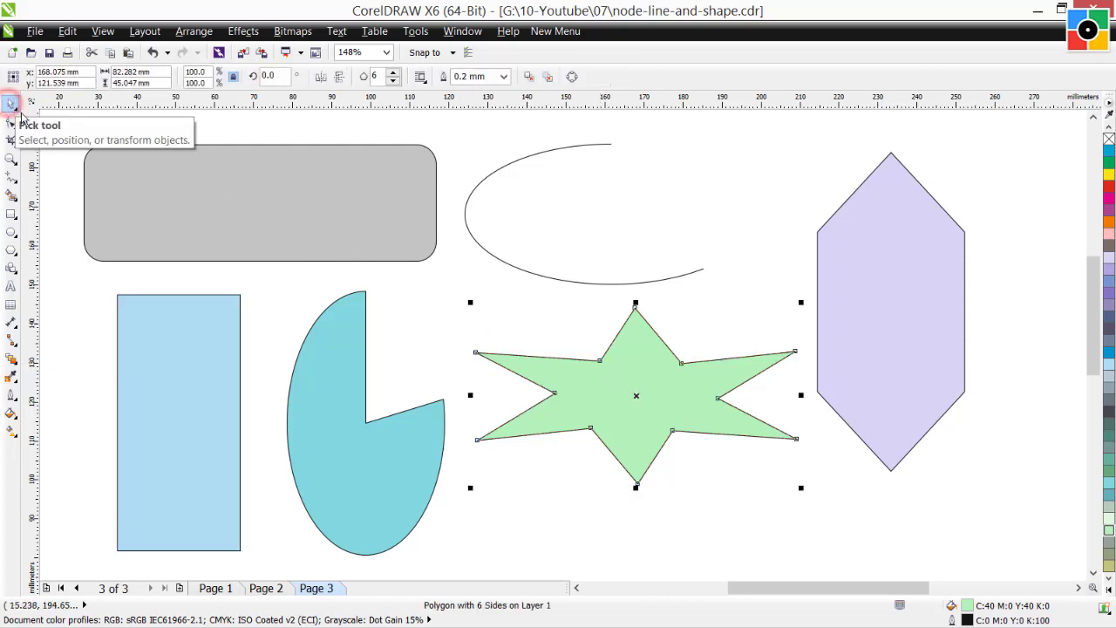
pyautogui.click(549, 468)
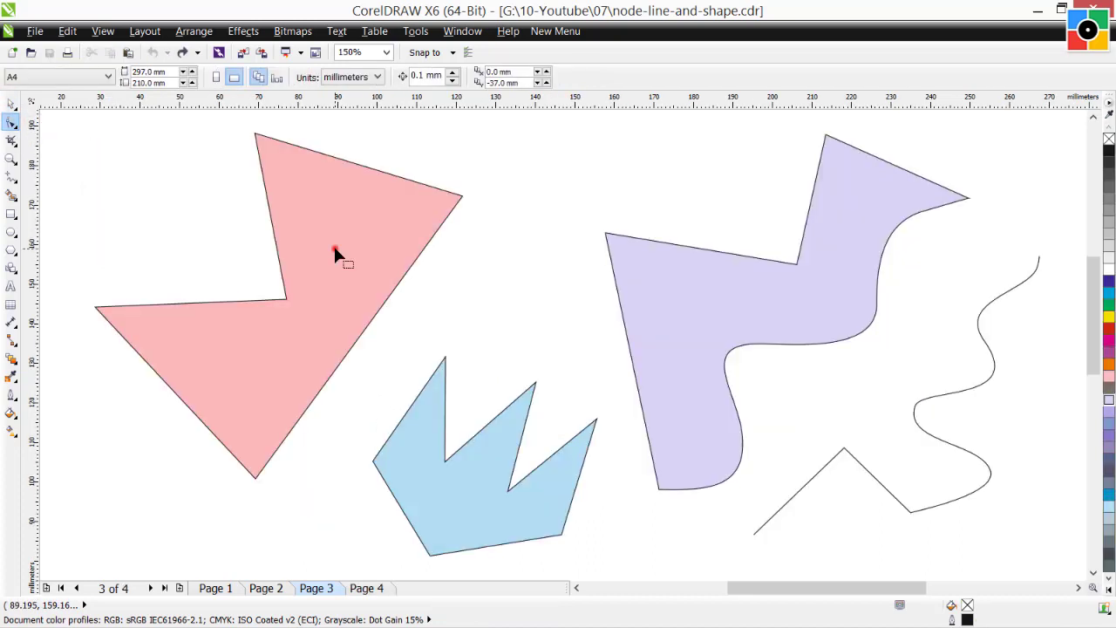
# Reshape the pink five-node curve by moving its inner corner node up and left and its top node further left
pyautogui.click(336, 249)
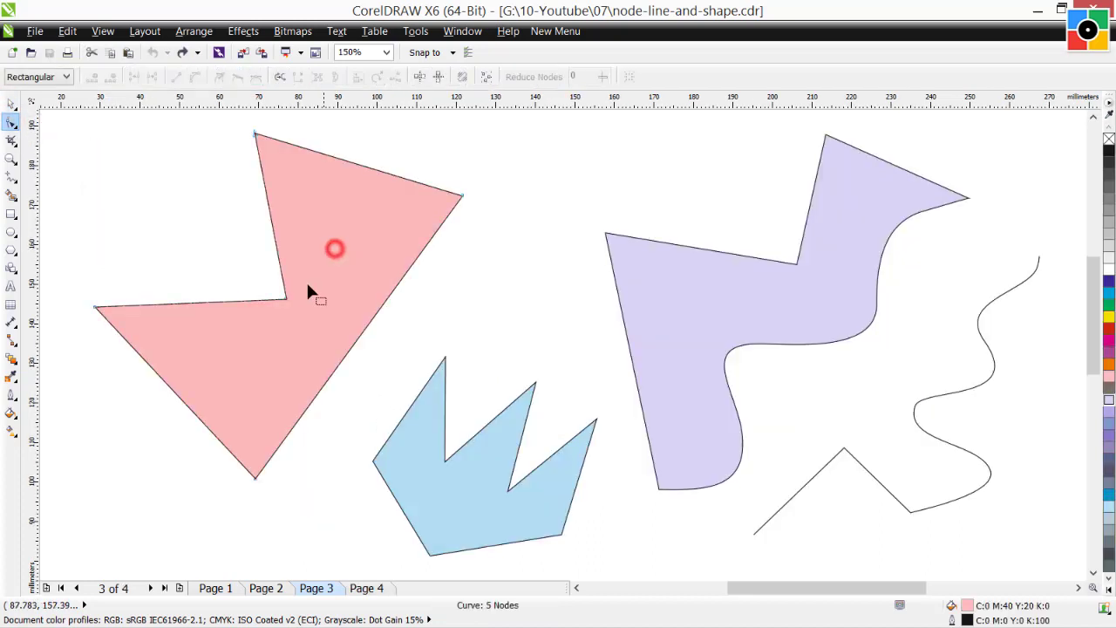
pyautogui.moveTo(288, 301); pyautogui.dragTo(265, 262)
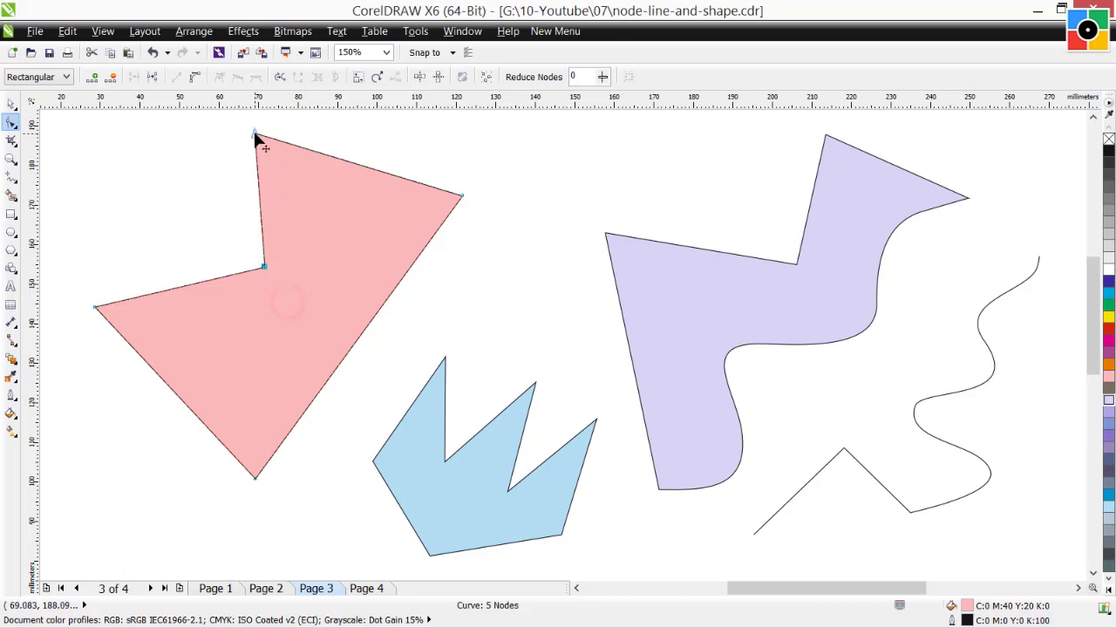
pyautogui.moveTo(256, 135); pyautogui.dragTo(195, 135)
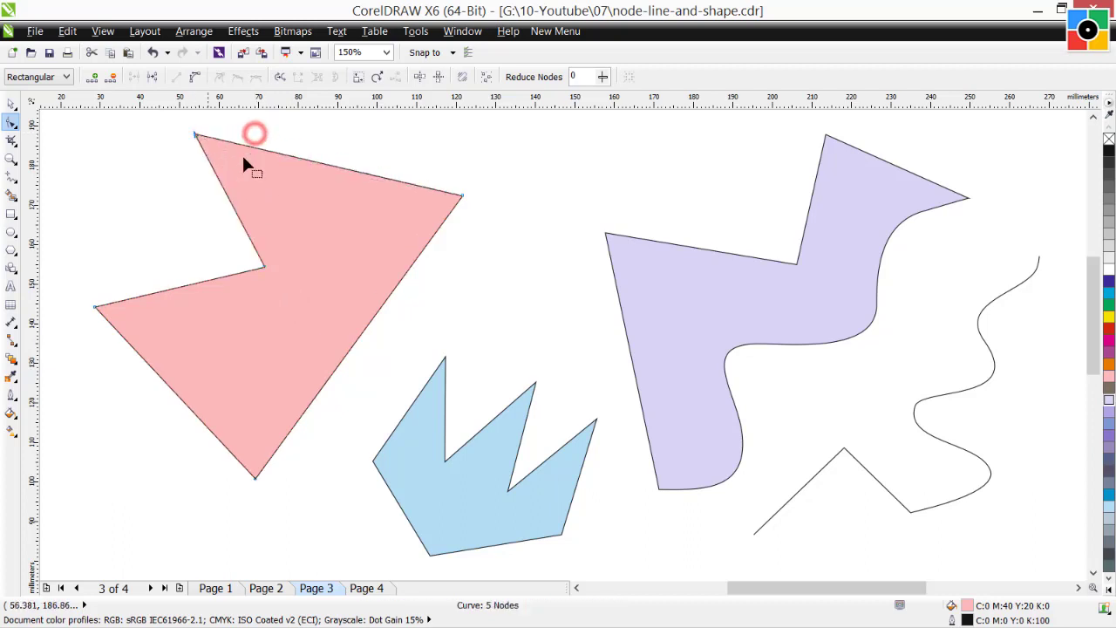
# Reshape the lavender curve by raising its upper-left corner node and shifting the inner corner node to the left
pyautogui.click(683, 305)
pyautogui.moveTo(606, 234); pyautogui.dragTo(629, 184)
pyautogui.moveTo(797, 259); pyautogui.dragTo(754, 269)
# Lengthen the first two spikes of the light blue shape by moving their tip nodes up and to the right
pyautogui.click(494, 453)
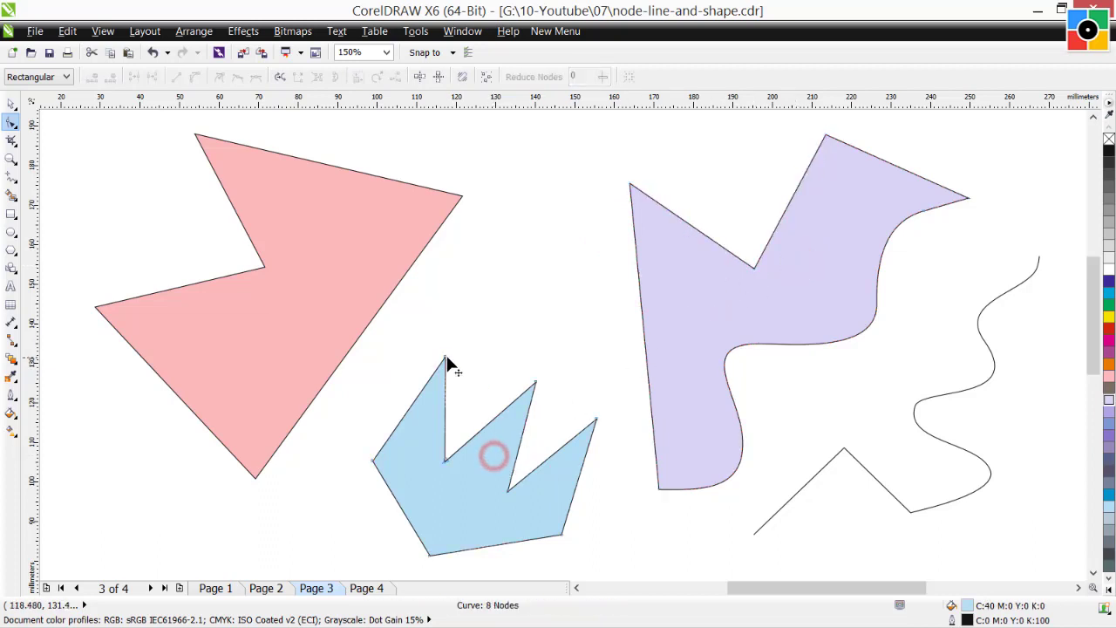
pyautogui.moveTo(446, 359); pyautogui.dragTo(459, 301)
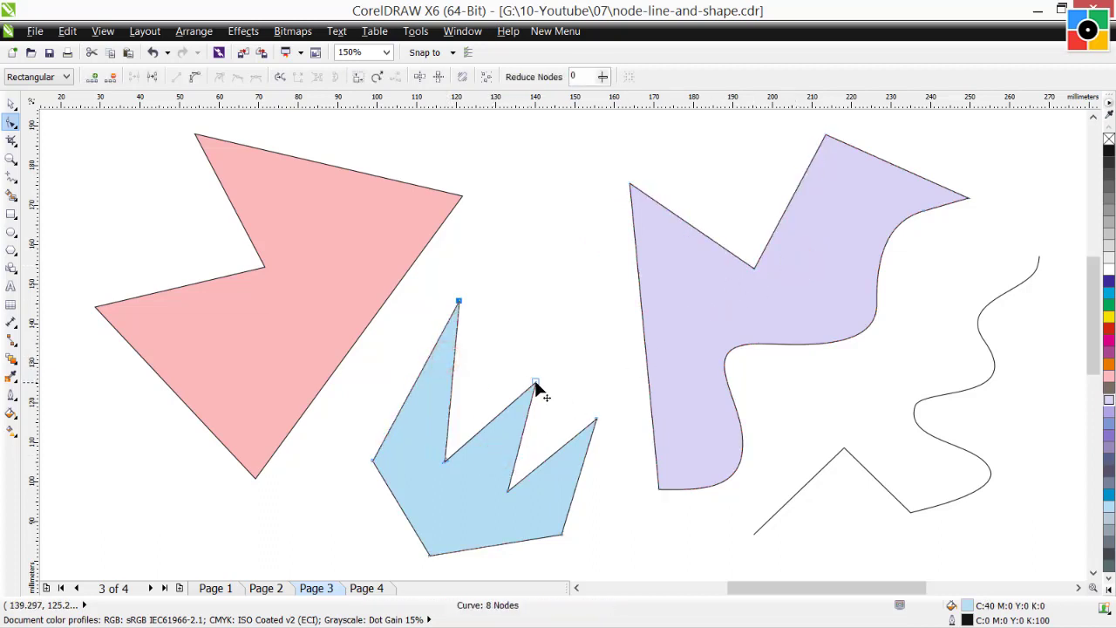
pyautogui.moveTo(535, 384); pyautogui.dragTo(575, 340)
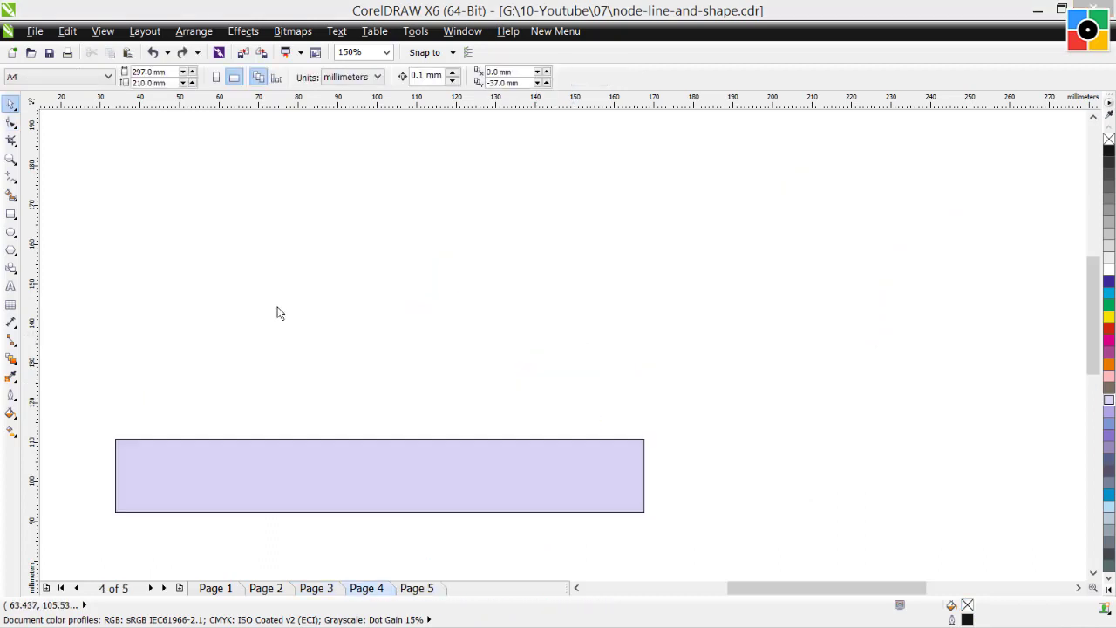
# Stretch the lavender rectangle upward to about 80 mm high and narrow it from its left side to about 25 mm wide
pyautogui.click(277, 307)
pyautogui.click(247, 471)
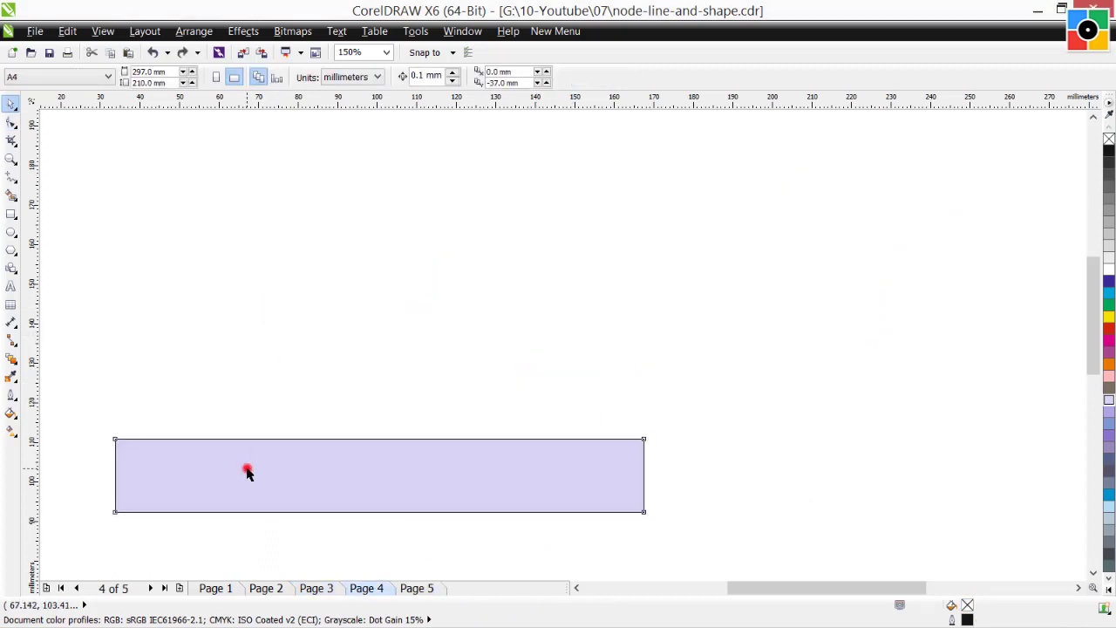
pyautogui.moveTo(379, 437); pyautogui.dragTo(378, 192)
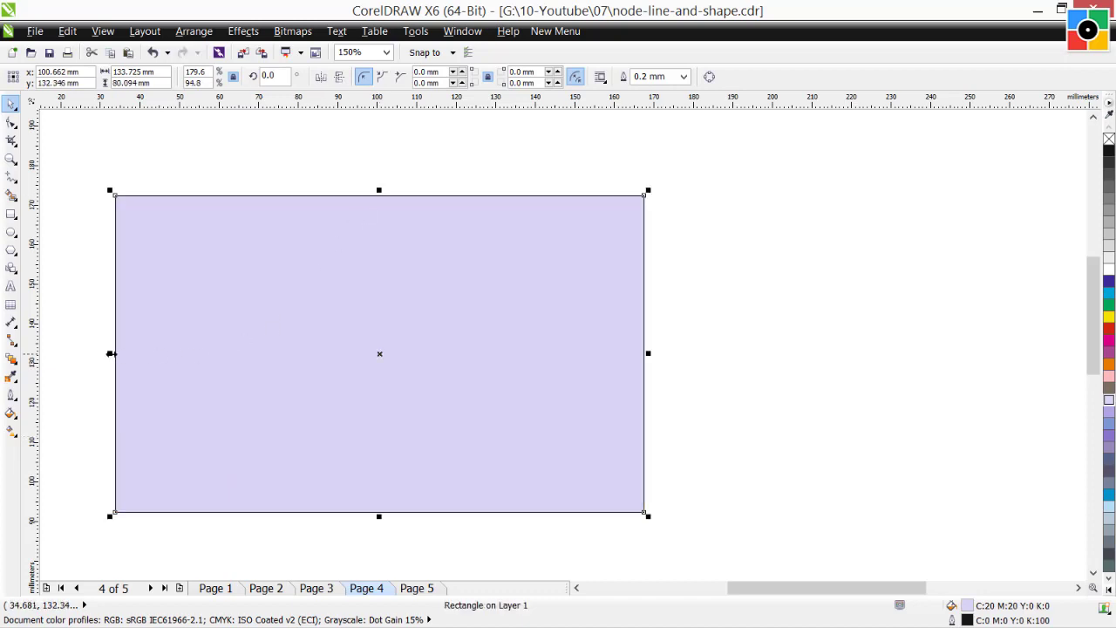
pyautogui.moveTo(110, 353); pyautogui.dragTo(544, 360)
# Rotate the lavender rectangle clockwise until its long side slopes gently up to the right, and deselect it
pyautogui.click(607, 291)
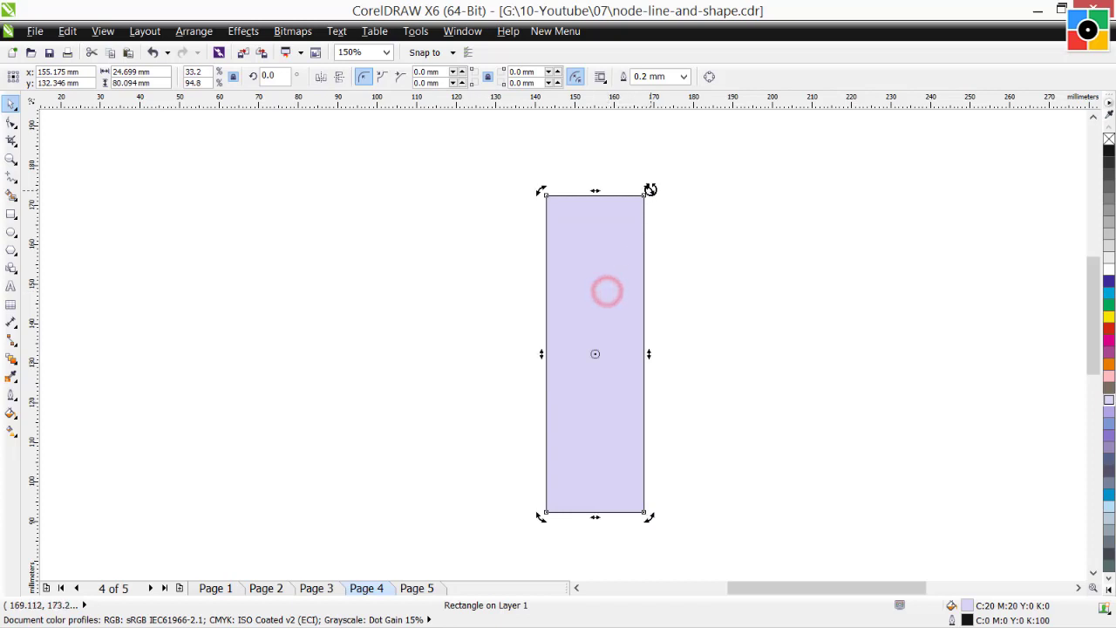
pyautogui.moveTo(651, 190); pyautogui.dragTo(768, 357)
pyautogui.click(891, 432)
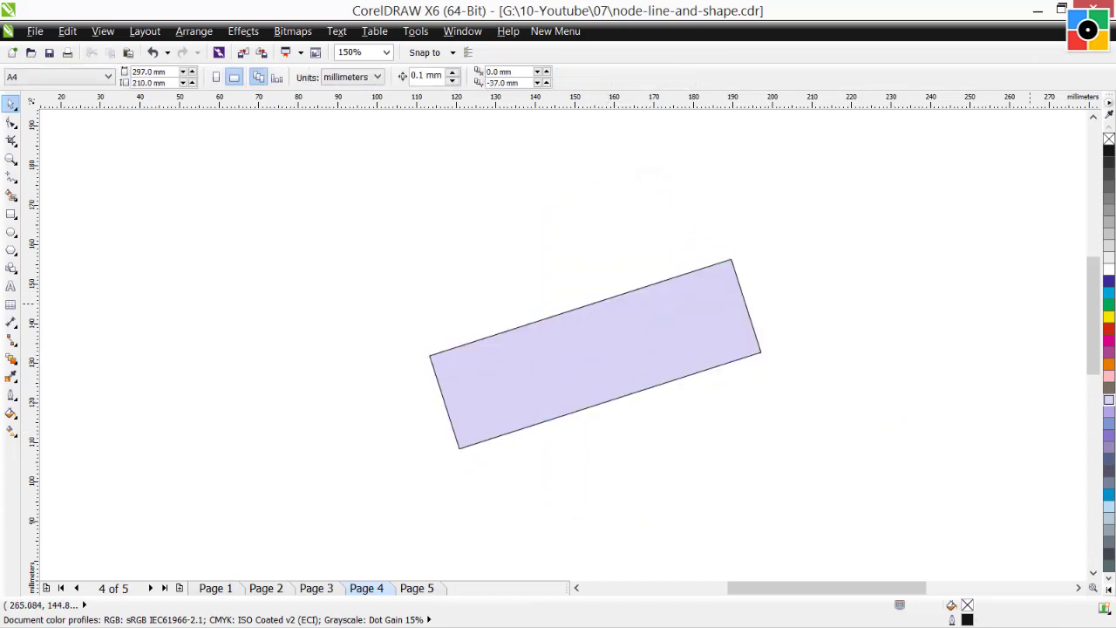